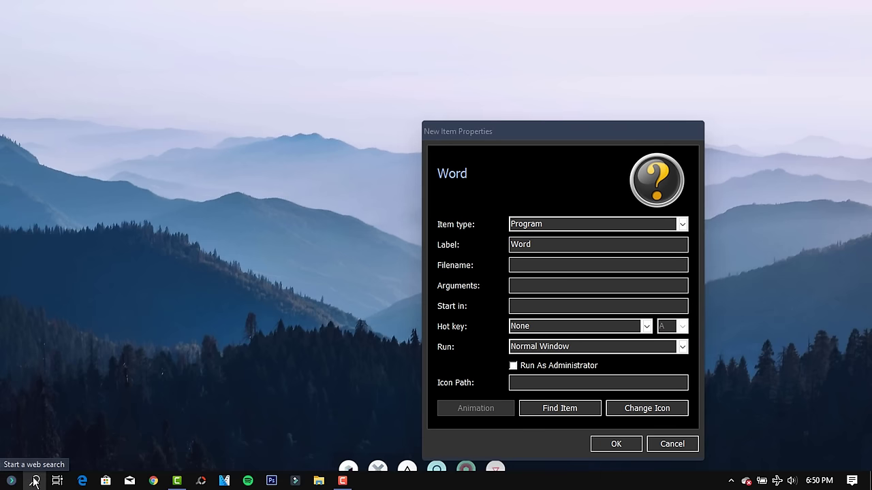
Search Windows for Word and open the file location of its app shortcut.
click(35, 480)
text(wo)
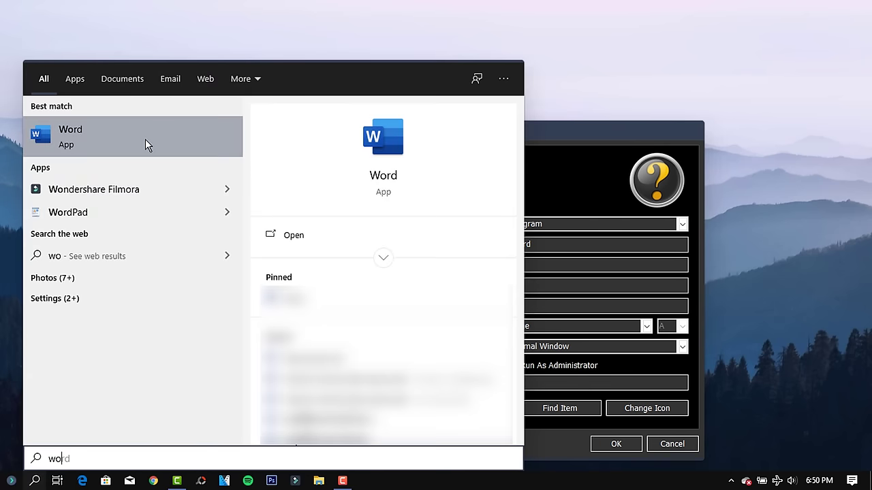
text(rd)
right_click(150, 135)
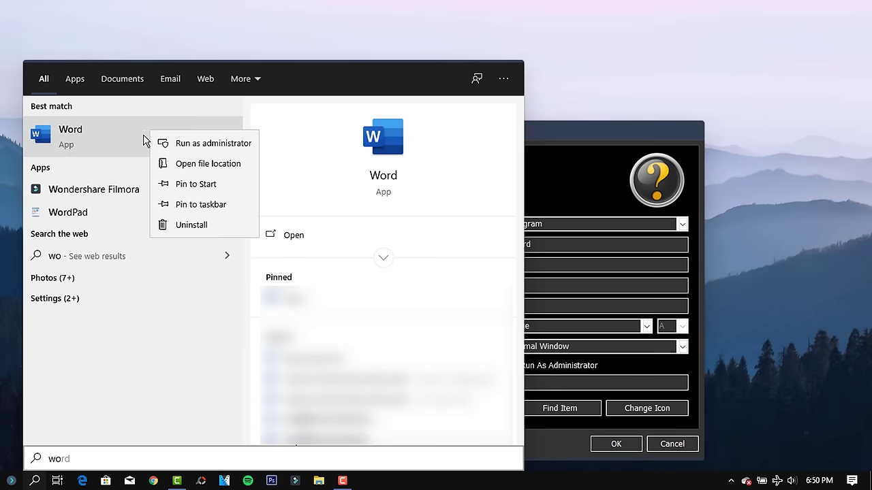
click(237, 164)
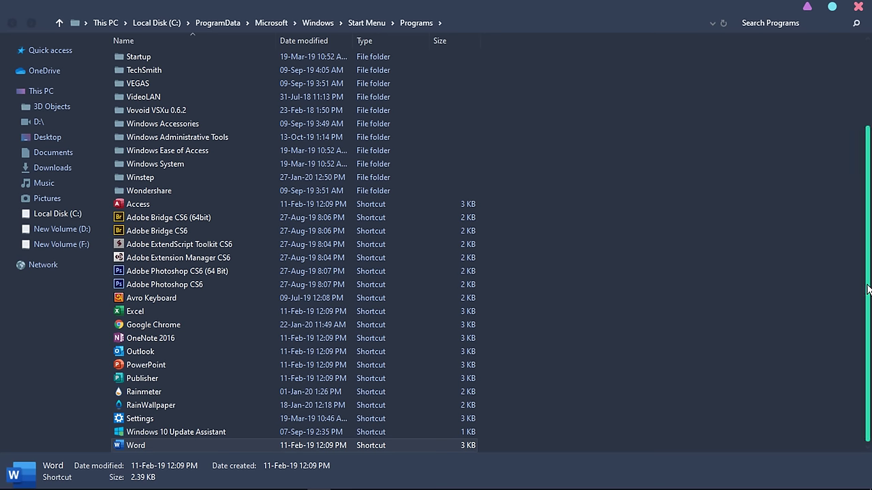
Copy the target path from the Word shortcut's properties, and close the properties and the Programs folder.
right_click(180, 444)
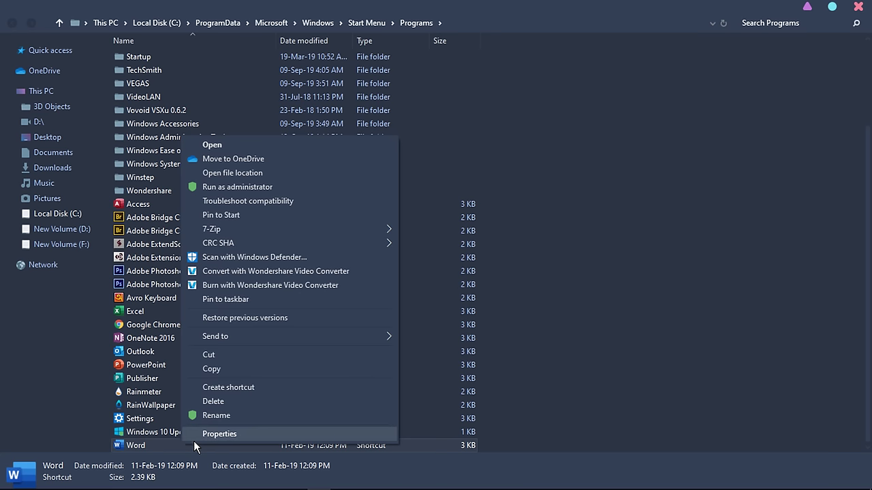
click(220, 434)
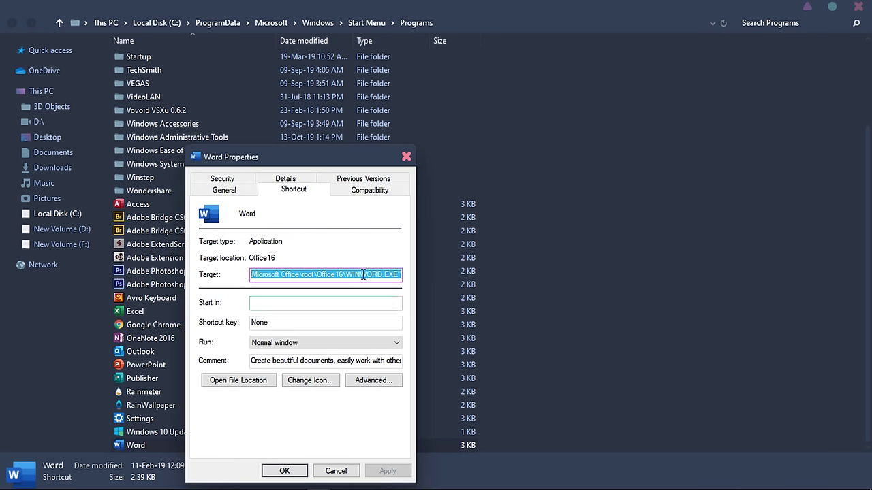
right_click(364, 274)
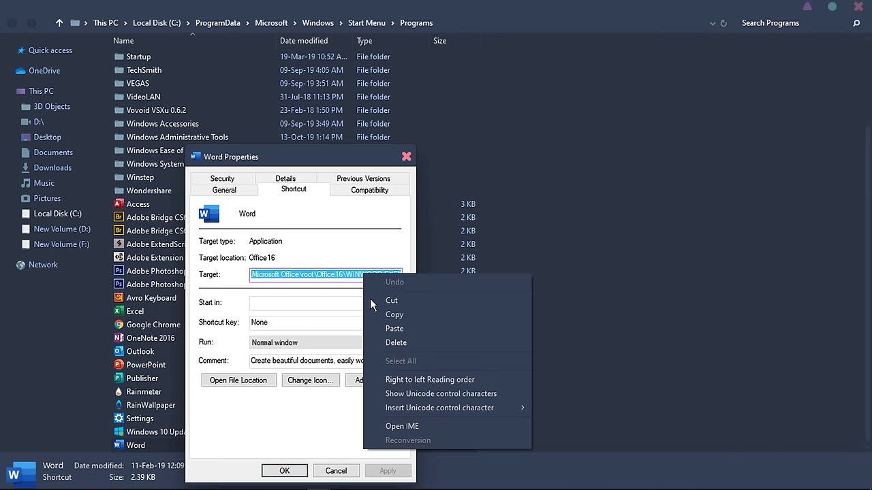
click(424, 317)
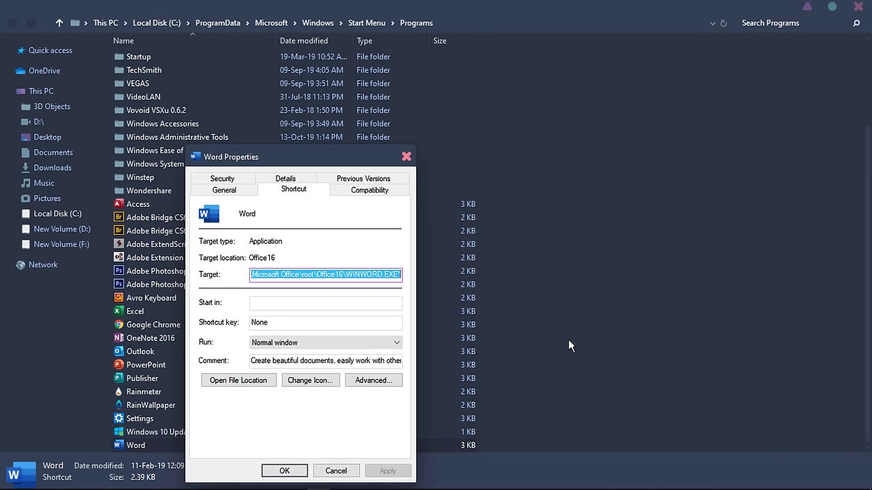
click(283, 470)
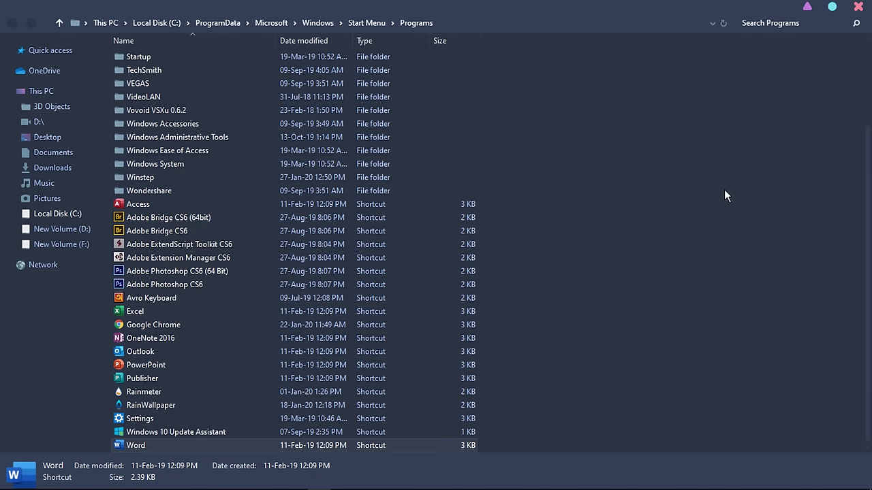
click(859, 11)
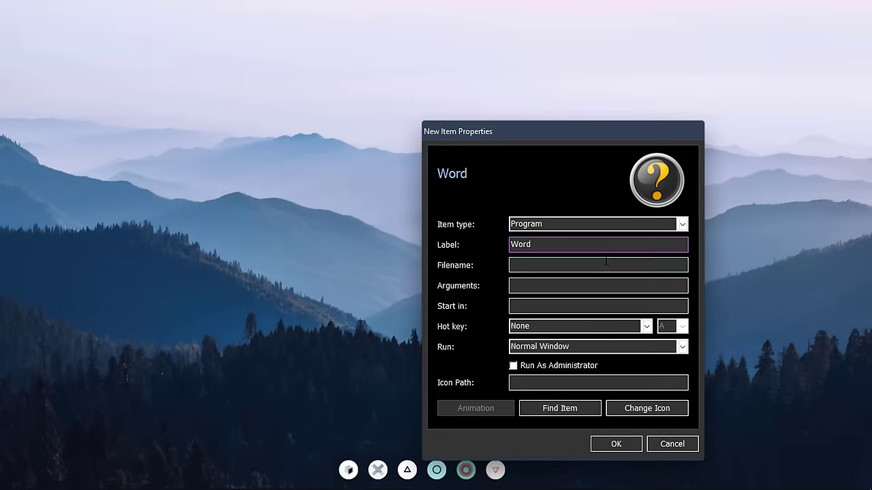
Paste the copied WINWORD.EXE path as the filename of the new Word dock item.
click(584, 266)
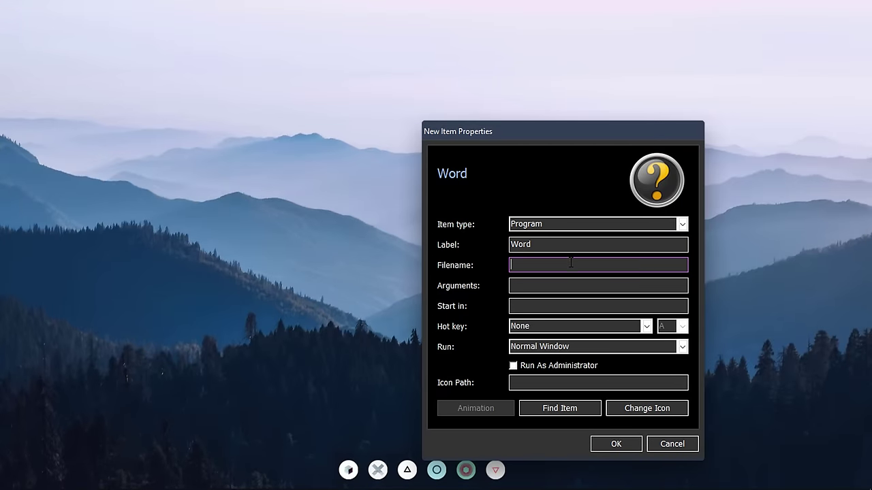
right_click(571, 263)
click(602, 317)
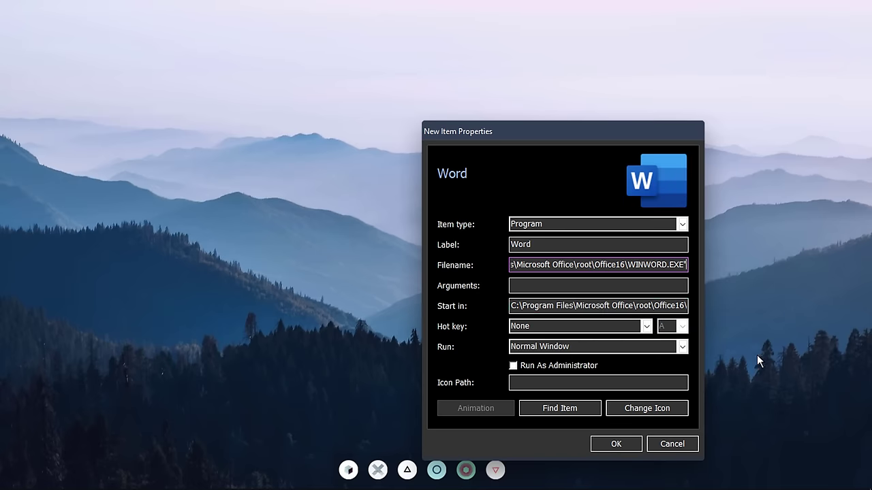
Assign image 7 from the "lsd - geometric icons" folder as the Word item's icon and save the new dock item.
click(664, 407)
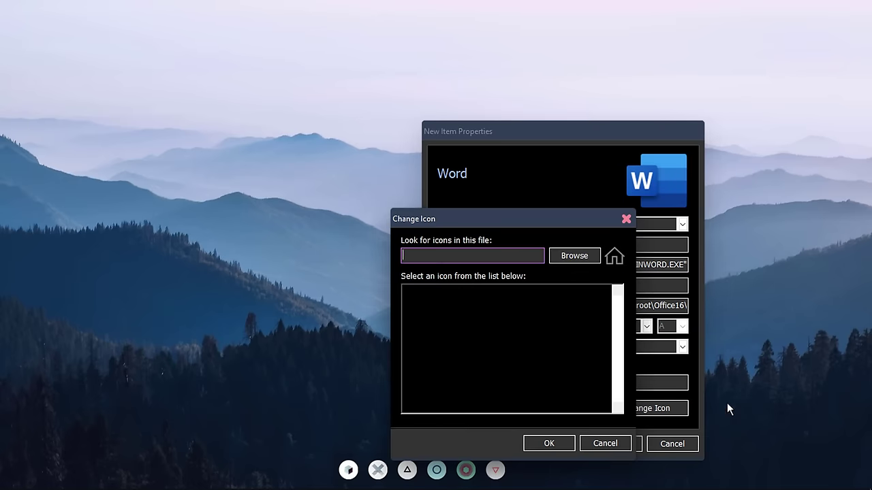
click(576, 257)
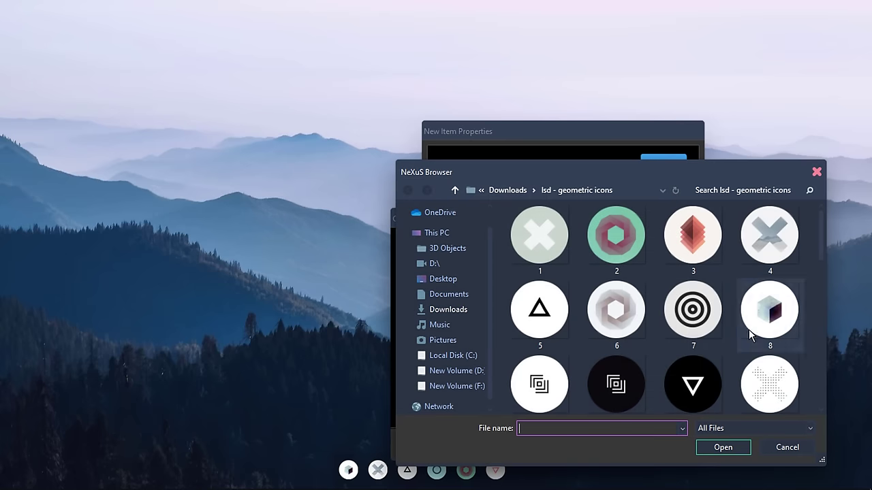
click(708, 322)
click(726, 450)
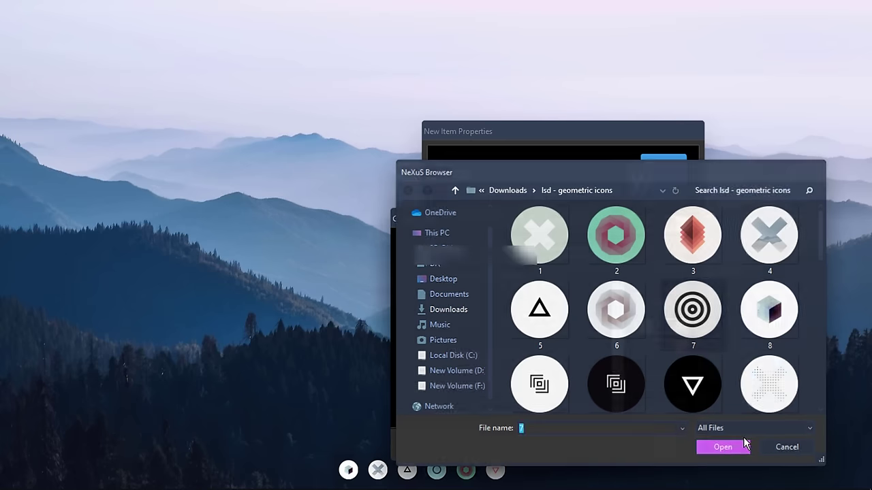
click(557, 445)
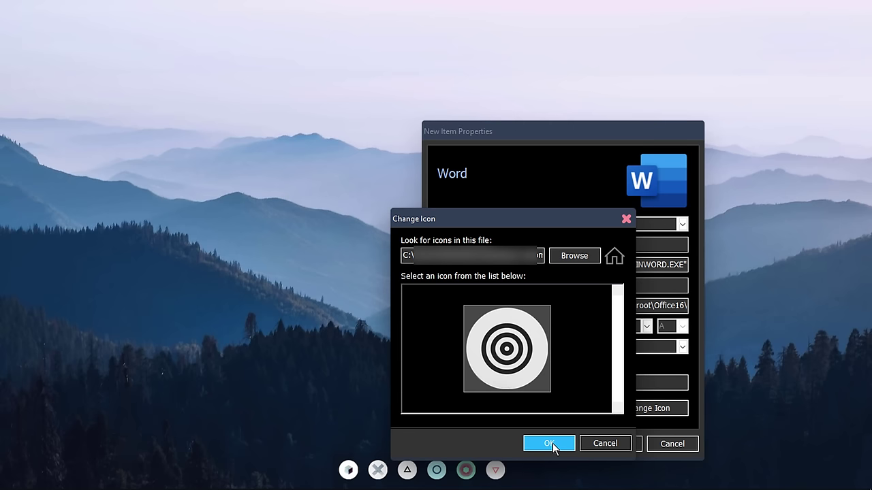
click(613, 444)
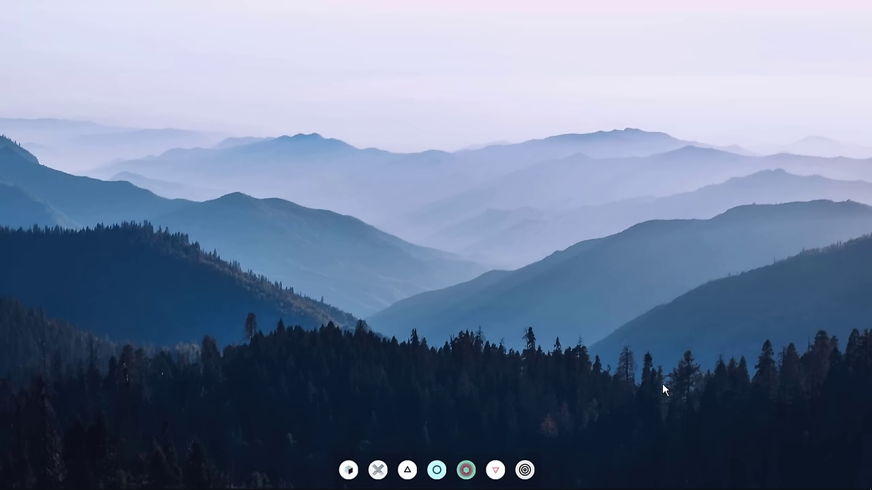
Test-launch Word from its new dock item, close it, and remove that item from the dock.
click(524, 469)
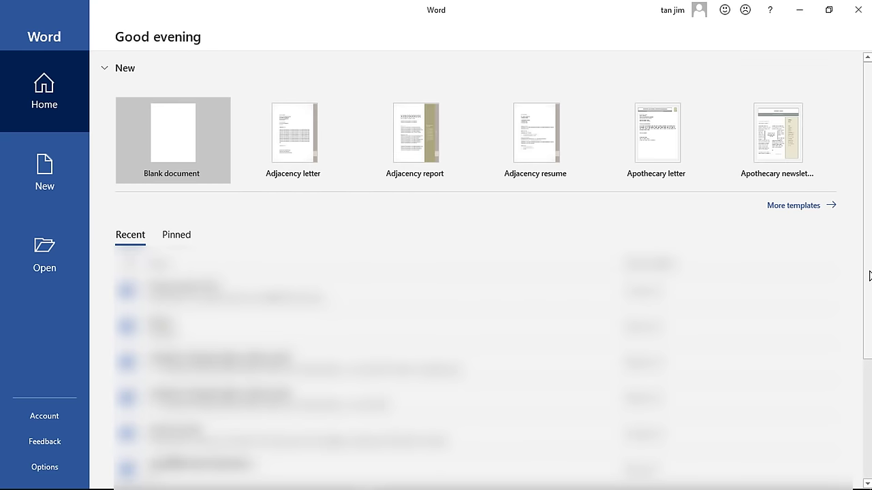
click(864, 12)
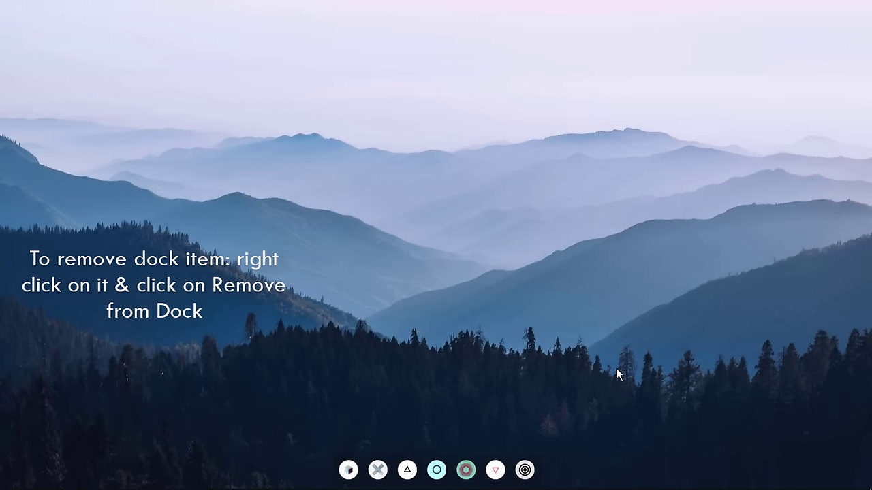
right_click(526, 468)
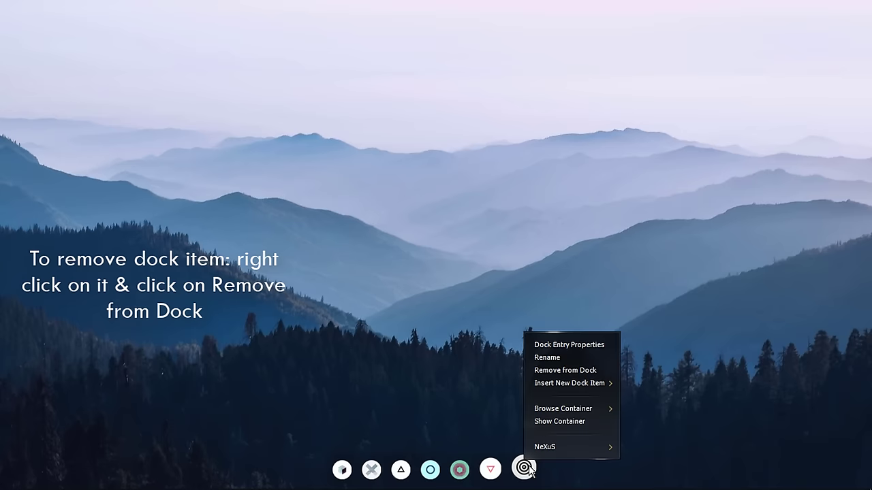
click(594, 372)
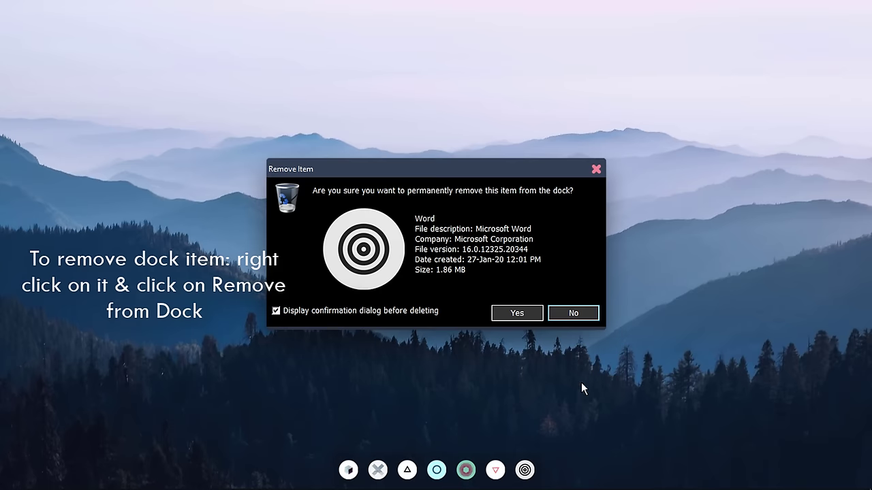
click(517, 314)
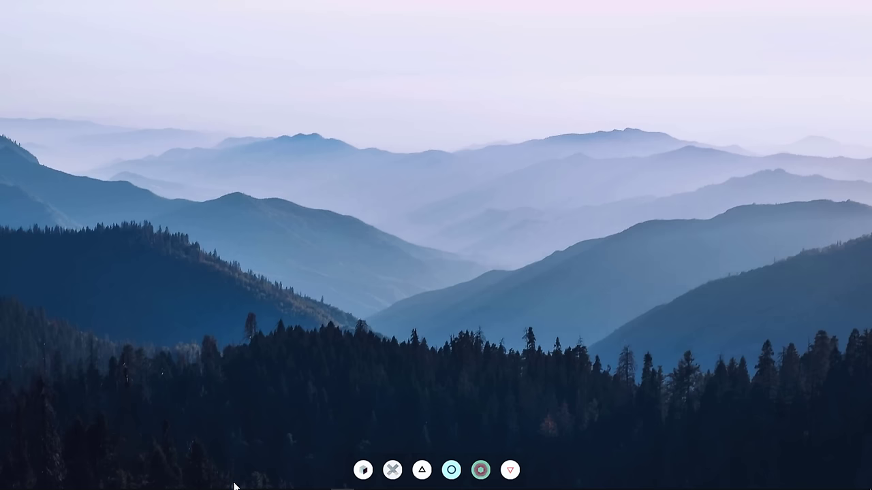
Switch to Chrome and download the Rainmeter 4.3.1 Final Release from rainmeter.net.
click(153, 484)
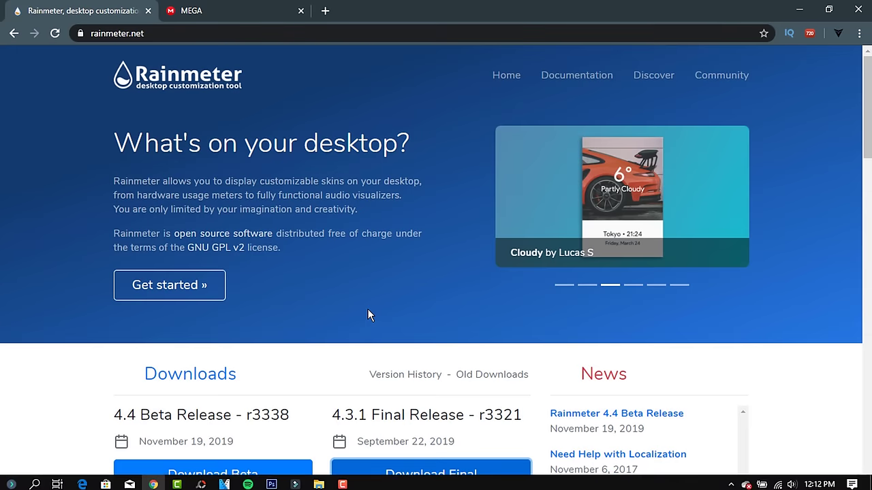
scroll(368, 310, down, 3)
click(439, 286)
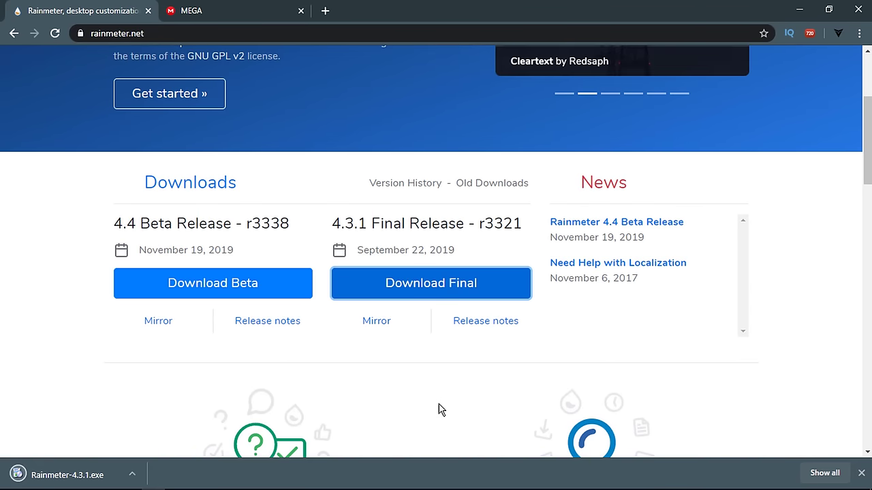
Run the downloaded Rainmeter-4.3.1.exe, accept the preset setup language, and minimize the browser.
click(133, 474)
click(164, 392)
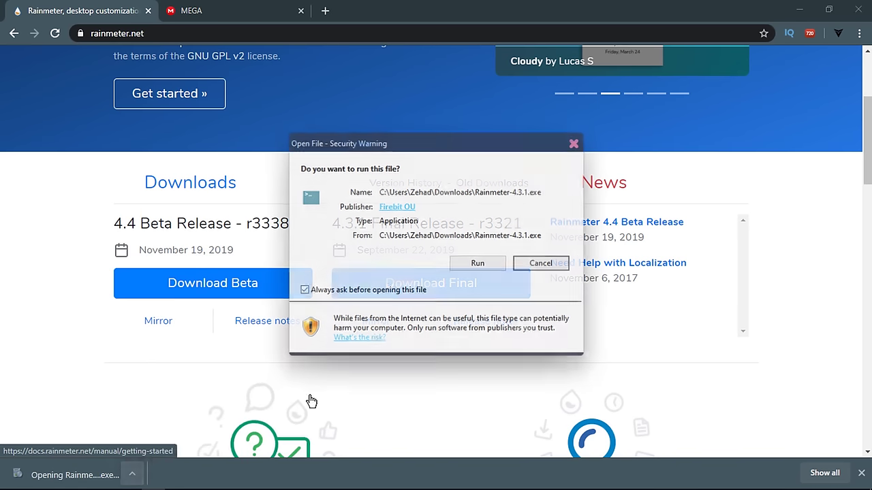
click(478, 262)
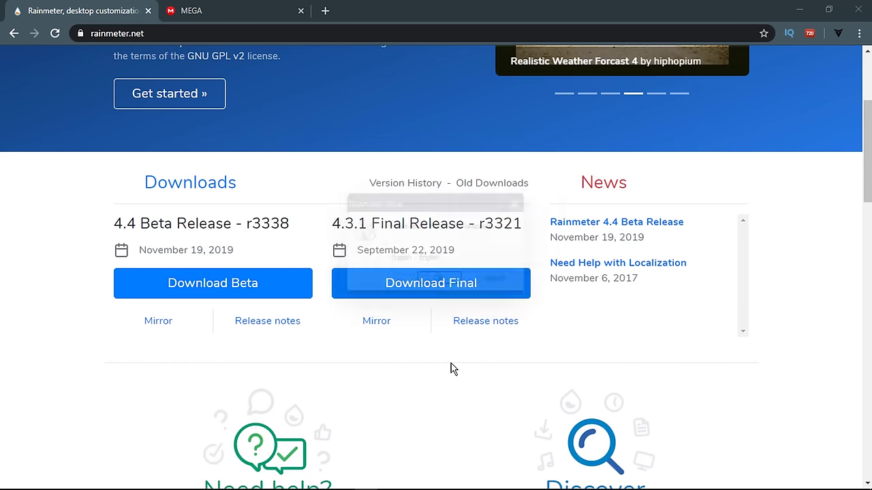
click(441, 281)
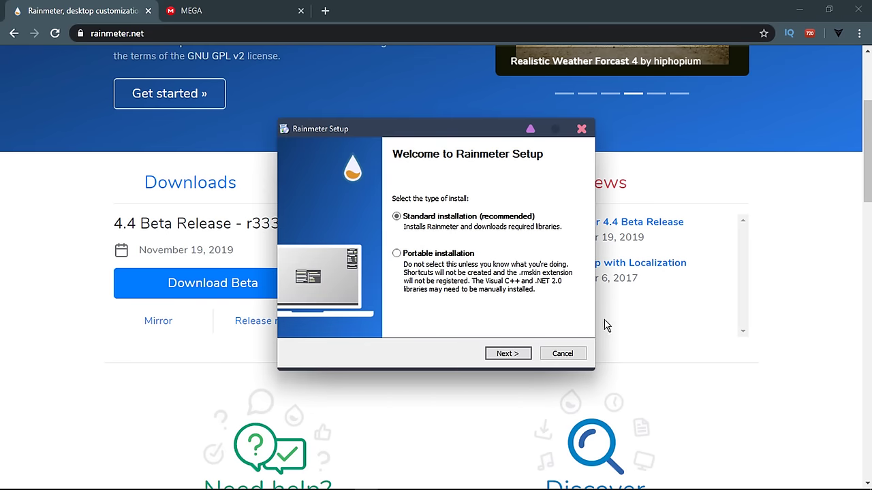
click(798, 10)
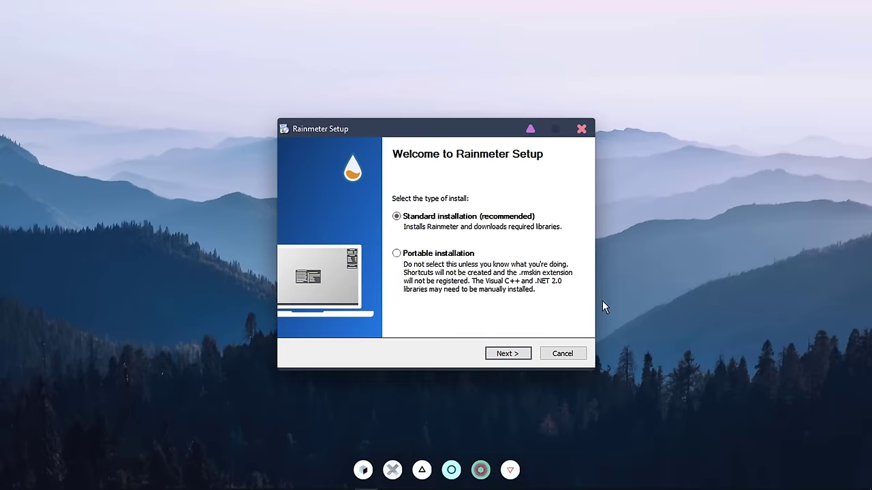
Perform the standard 64-bit Rainmeter installation in C:\Program Files\Rainmeter with launch on startup enabled, and finish by running Rainmeter.
click(510, 352)
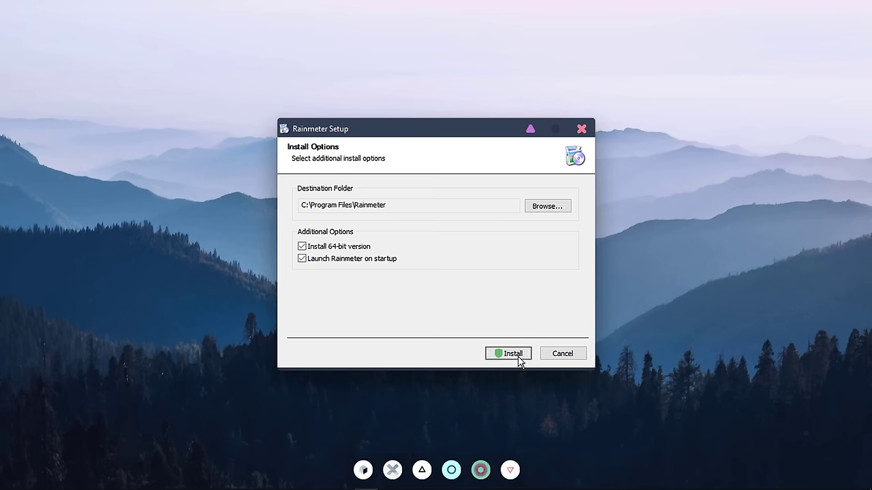
click(517, 358)
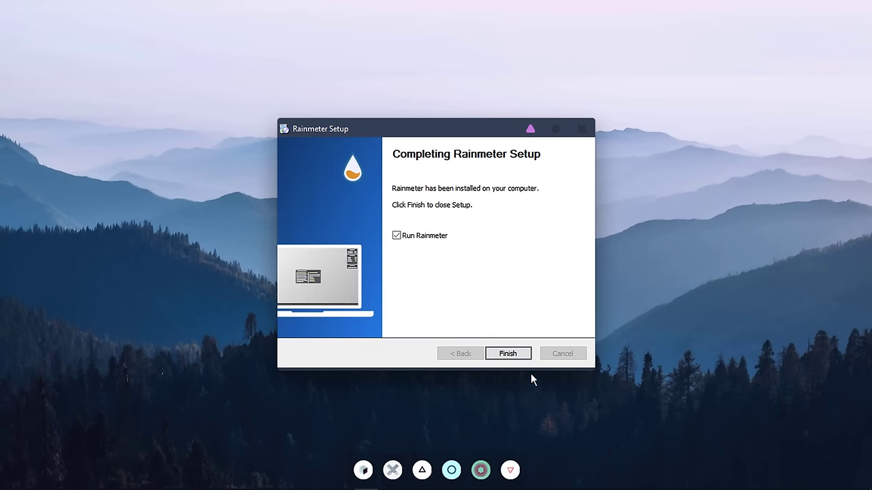
click(508, 354)
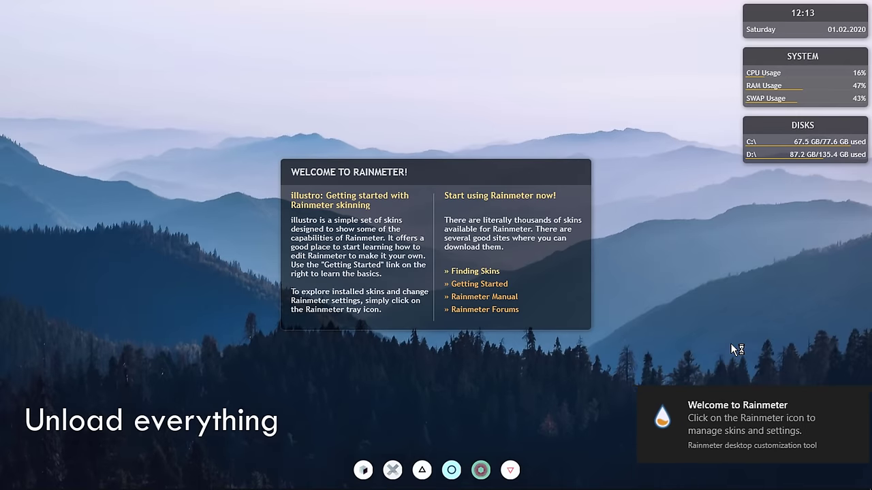
Dismiss the Rainmeter notification and unload the default illustro skins: the welcome panel, clock, system and disks.
click(850, 398)
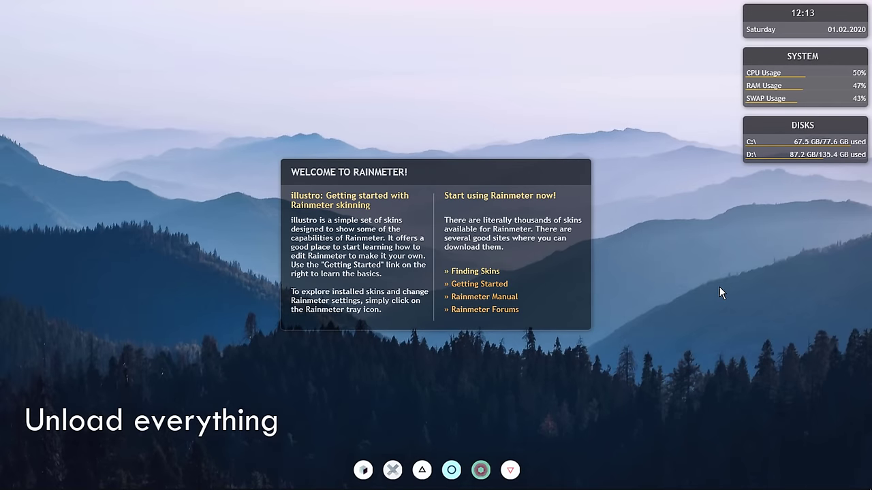
right_click(571, 179)
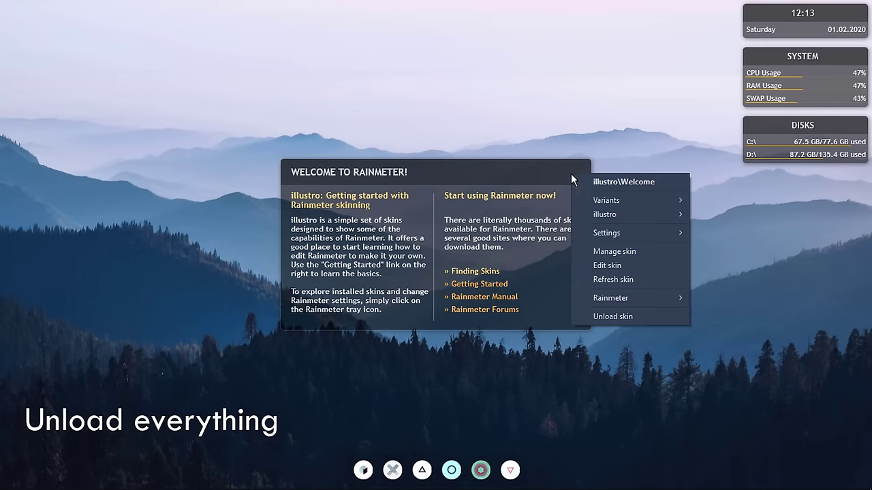
click(640, 318)
right_click(752, 18)
click(783, 159)
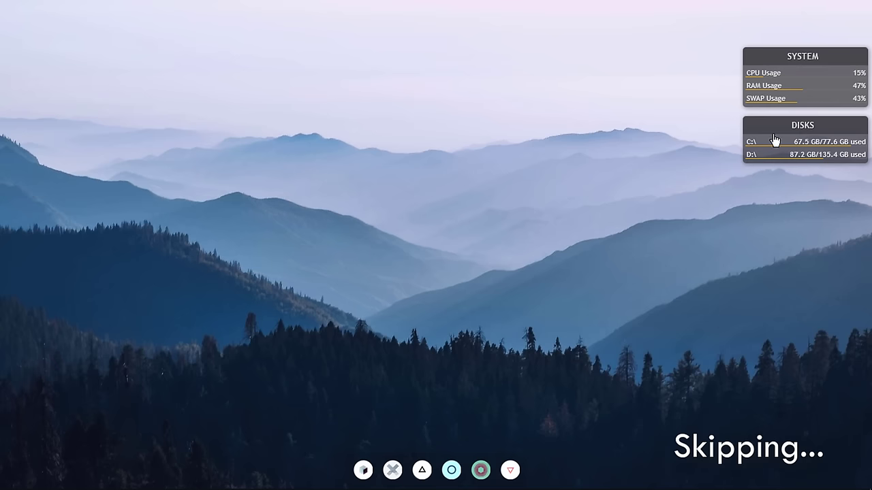
right_click(783, 58)
click(801, 198)
right_click(783, 126)
click(821, 265)
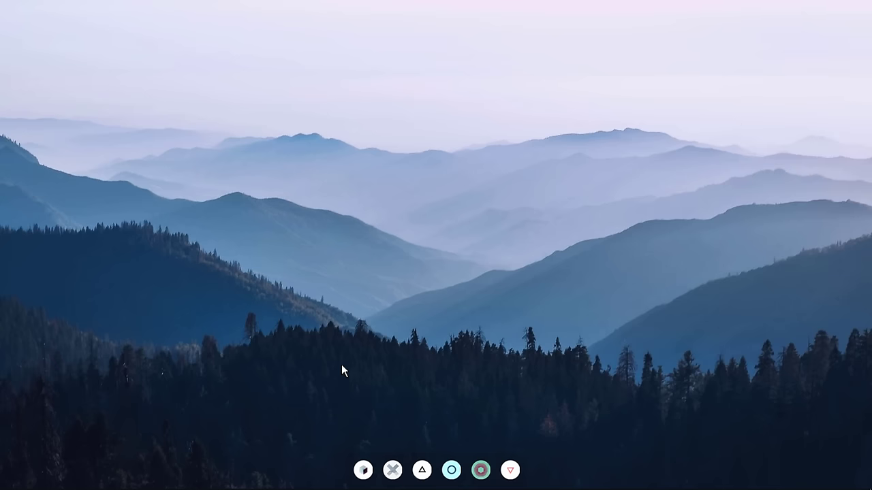
Switch to Chrome, download the Minimal Mountain theme folder zip from the MEGA page, and show the file in its folder.
click(153, 485)
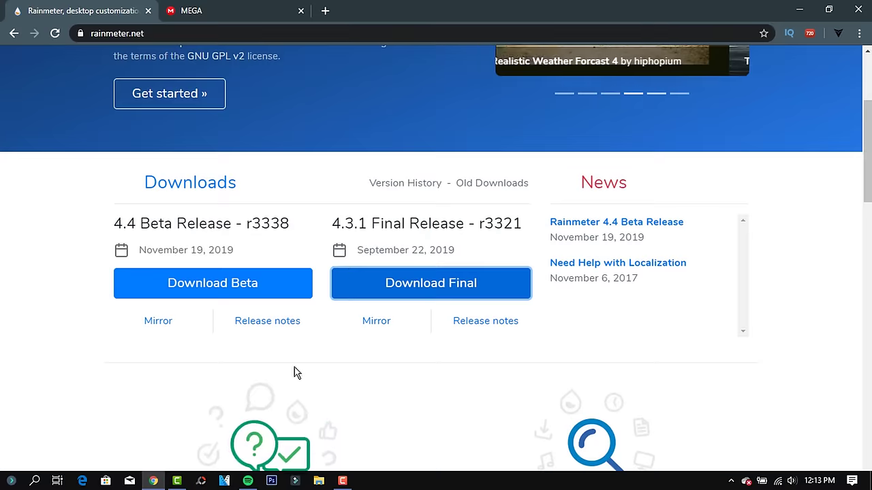
click(236, 10)
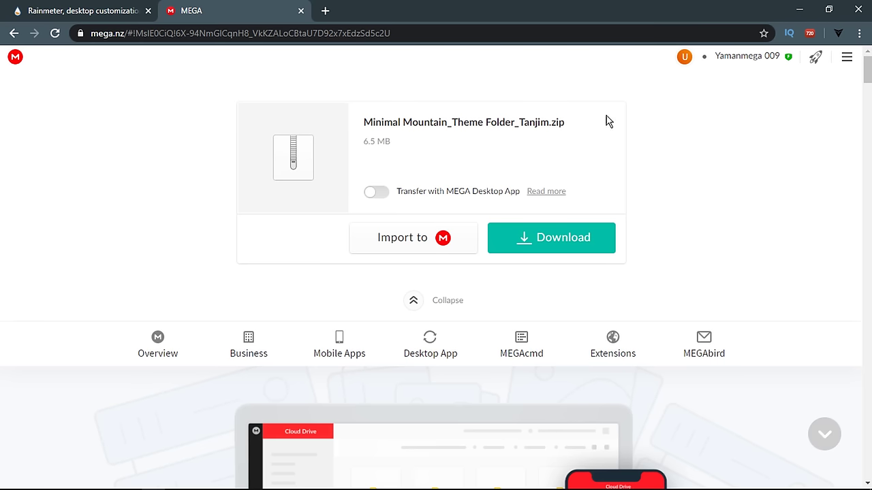
click(570, 243)
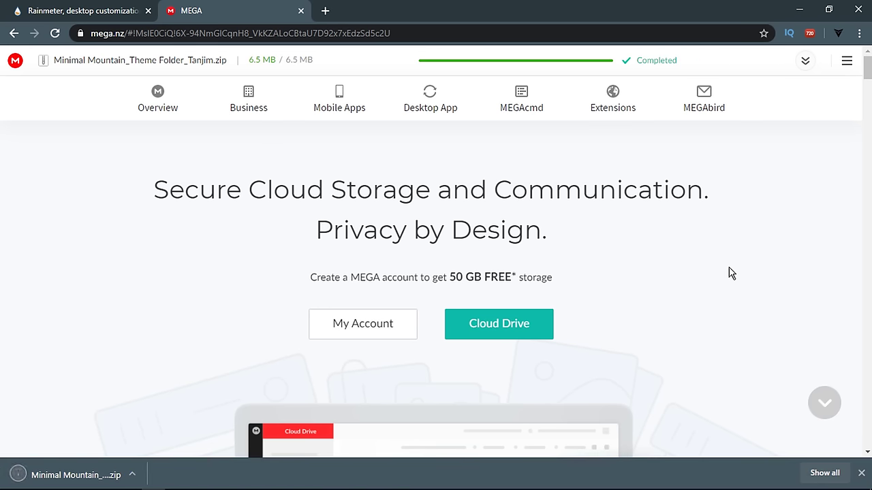
click(133, 475)
click(179, 427)
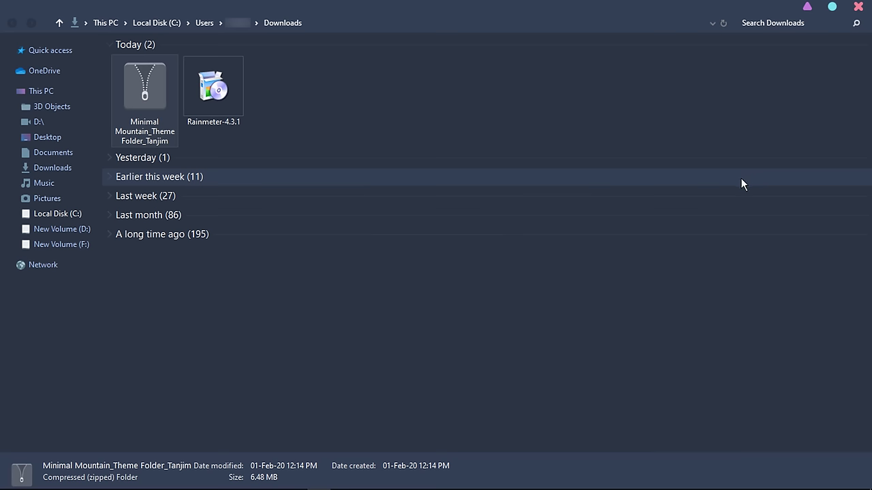
Extract the Minimal Mountain theme zip with 7-Zip into a folder of the same name in Downloads.
right_click(143, 86)
mouse_move(184, 158)
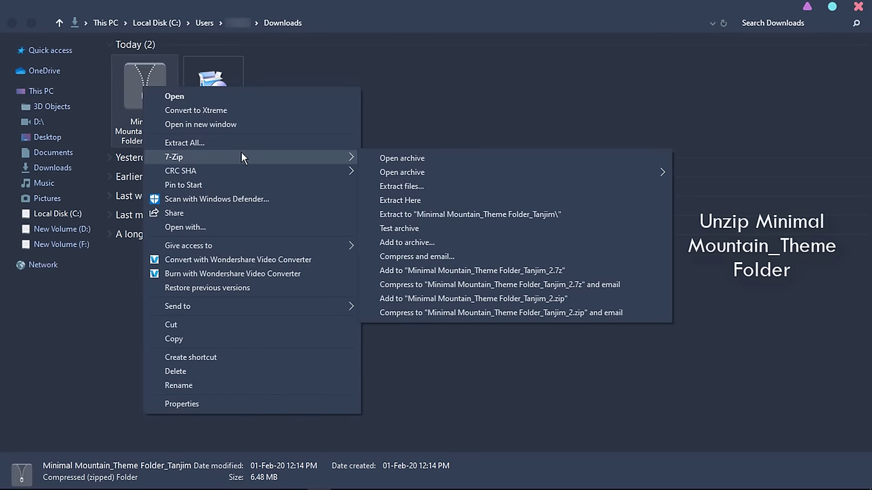
click(479, 212)
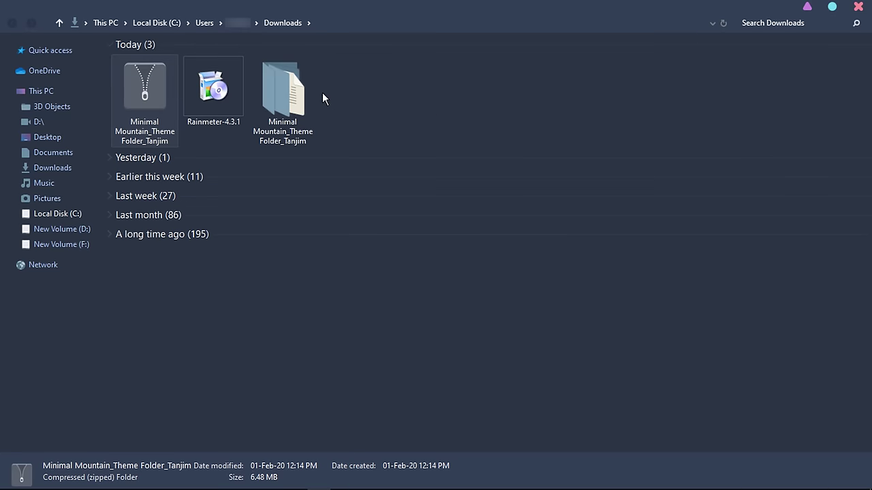
Copy the Clock, MusicInfo, soapydate, VisionWeather and Visualizer folders from the extracted theme folder.
double_click(289, 95)
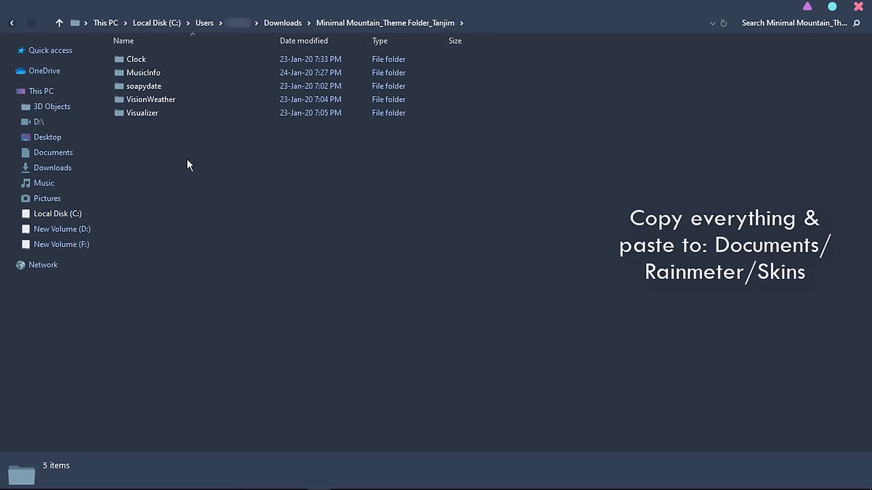
drag(166, 135, 136, 58)
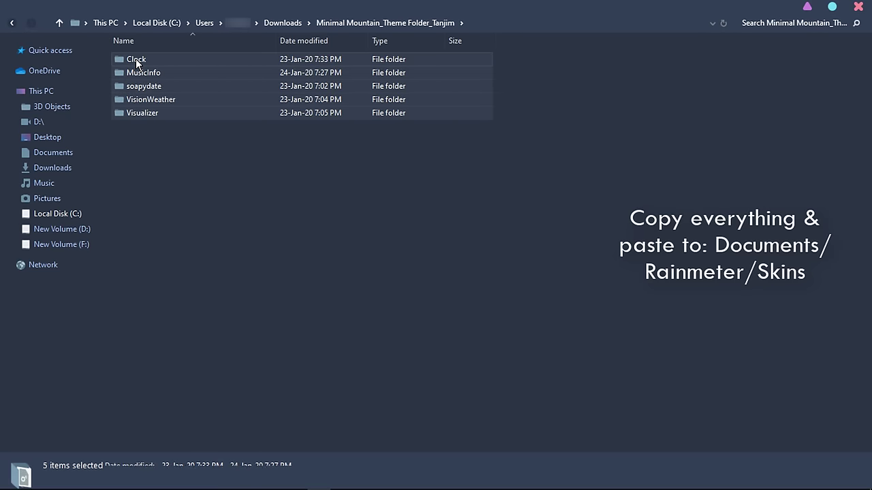
right_click(135, 59)
click(184, 222)
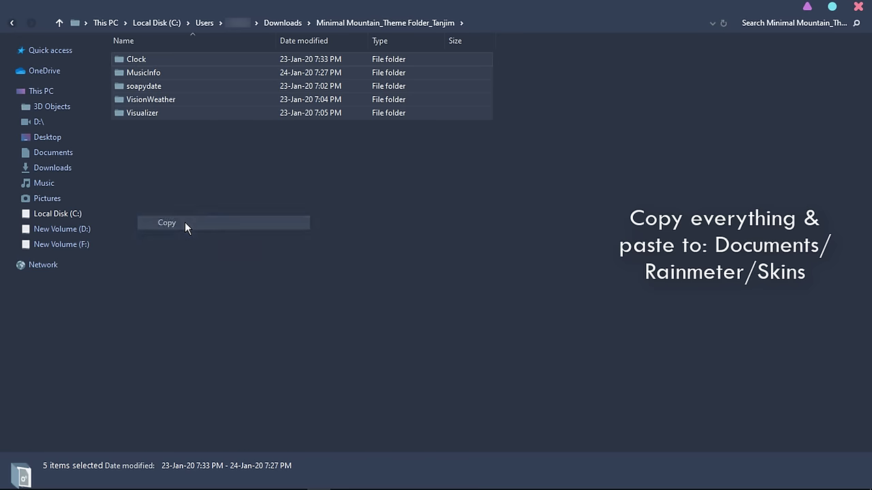
Paste the copied skin folders into Documents\Rainmeter\Skins and minimize the open windows.
click(62, 155)
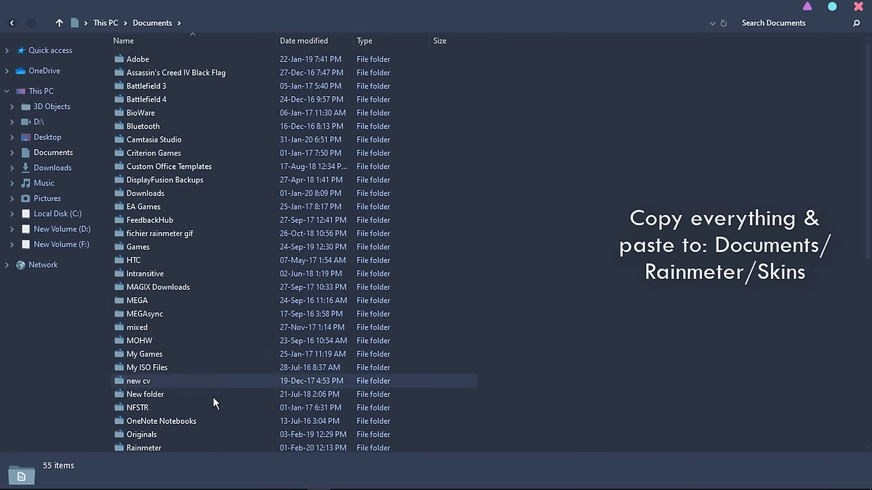
double_click(200, 447)
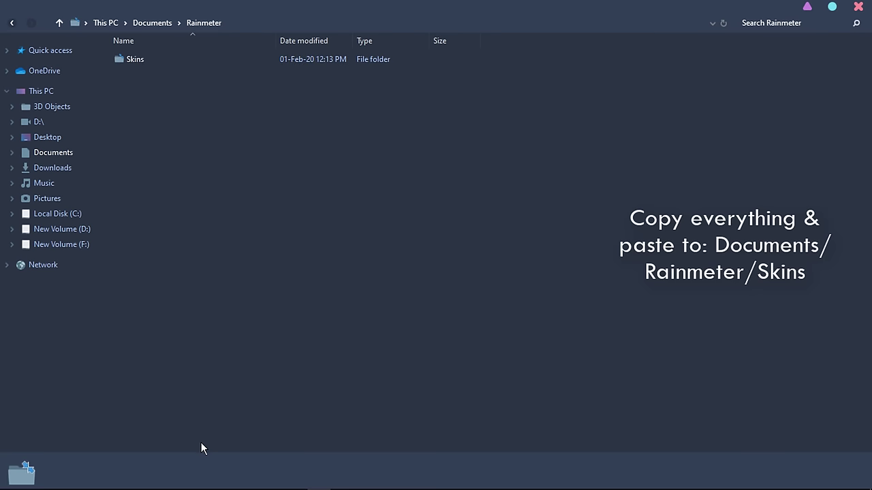
double_click(145, 60)
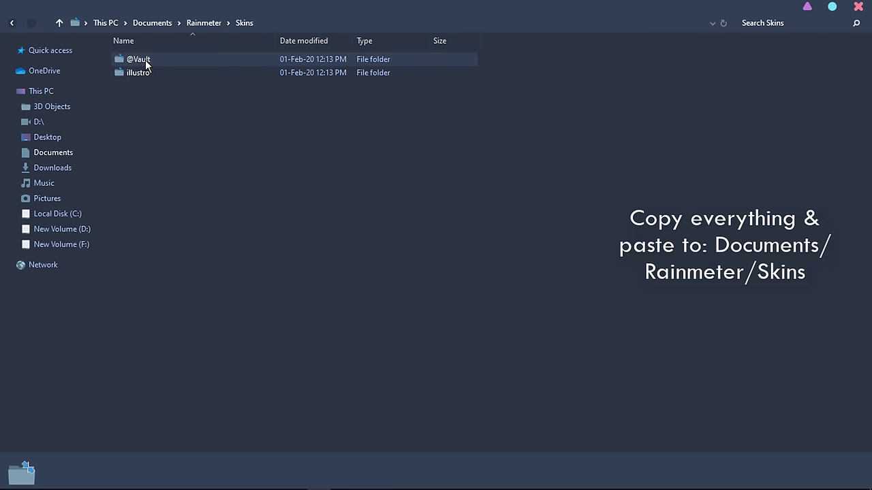
right_click(417, 196)
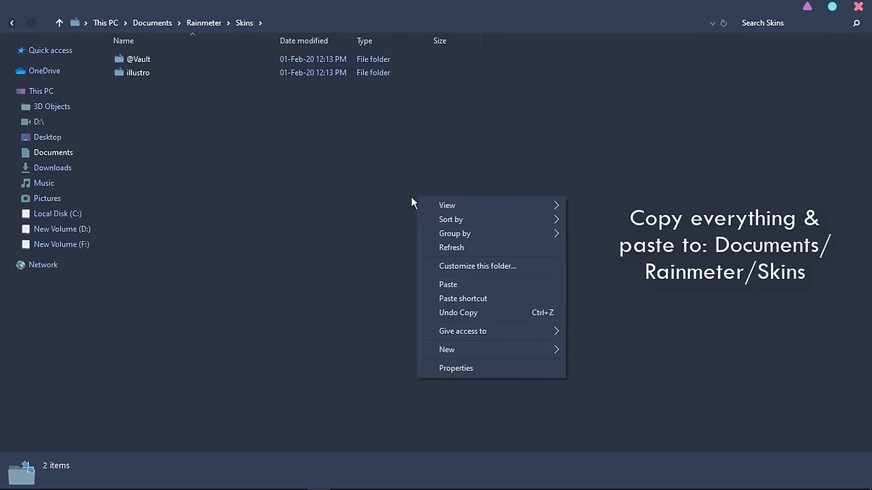
click(493, 284)
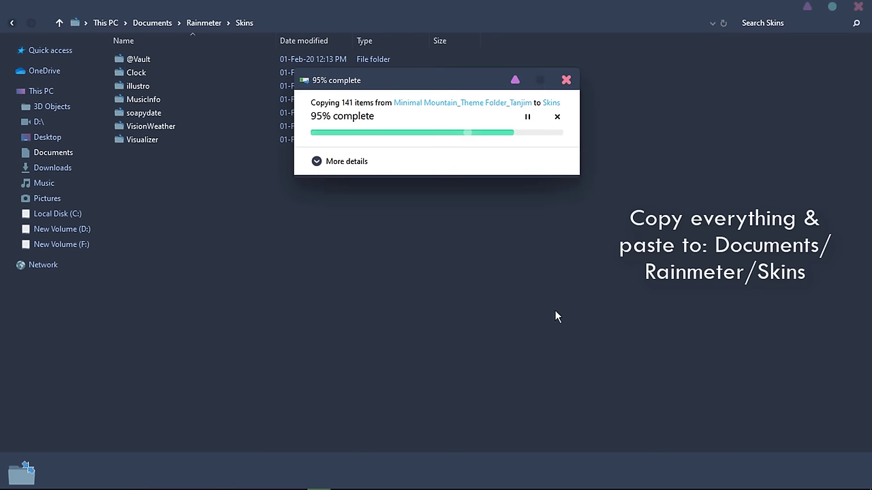
click(807, 6)
click(798, 10)
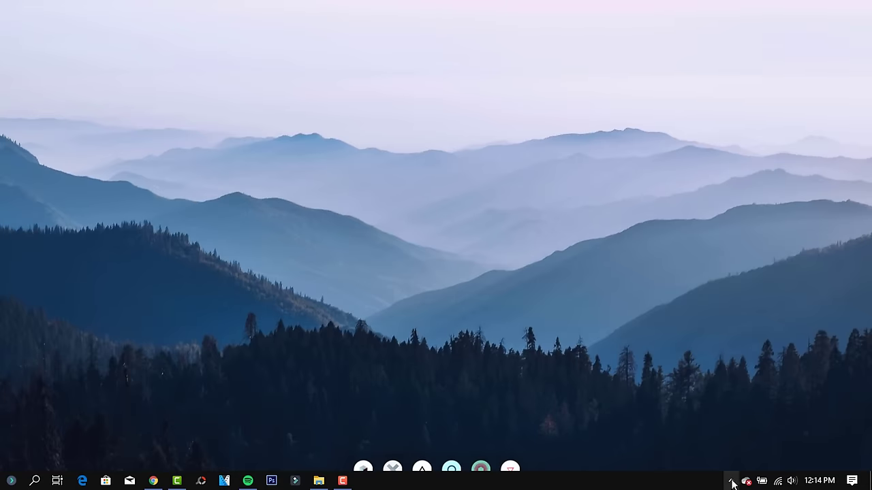
Open the Rainmeter manager from the system tray and refresh all skins.
click(731, 480)
click(730, 436)
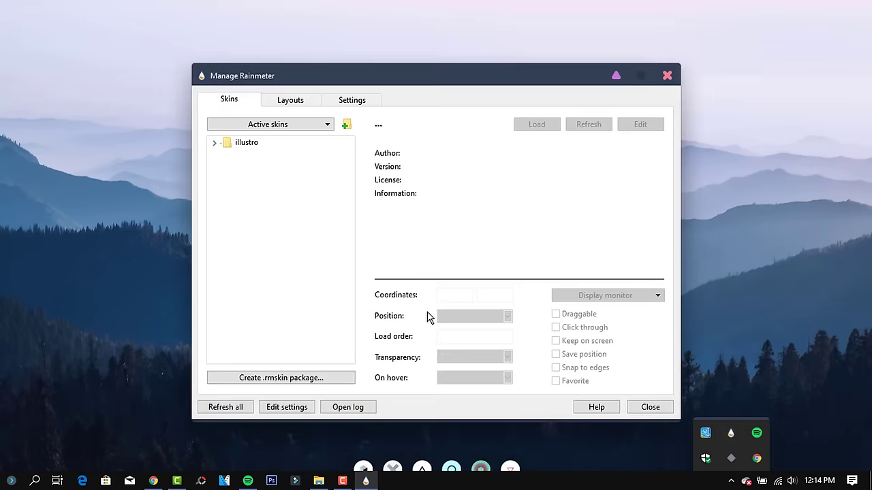
click(224, 407)
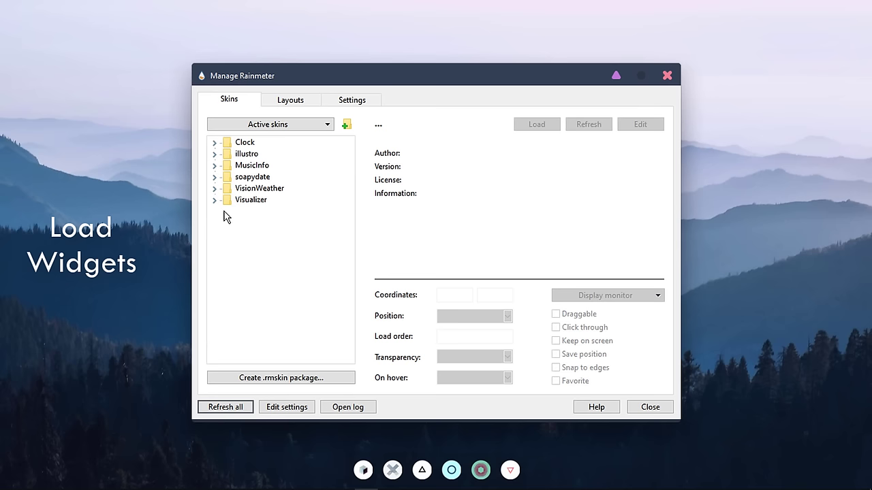
Load the VisionWeather.ini skin, set its position to On desktop and its load order to 2.
click(215, 190)
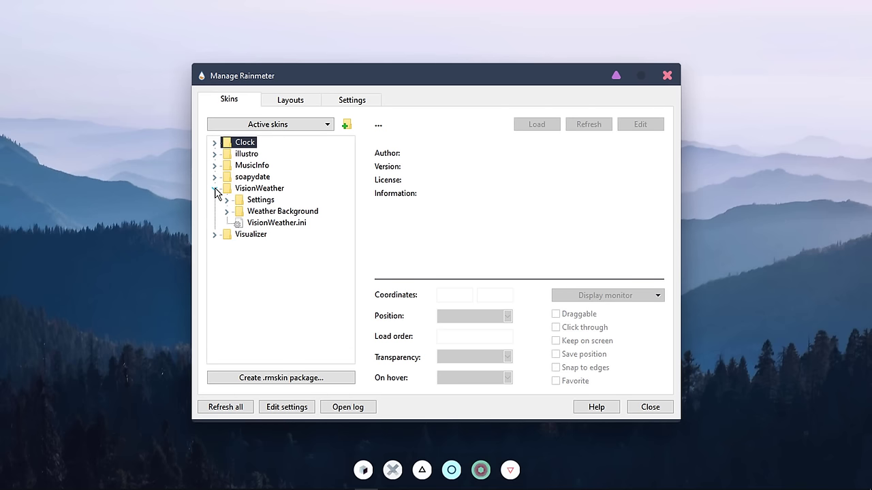
click(285, 226)
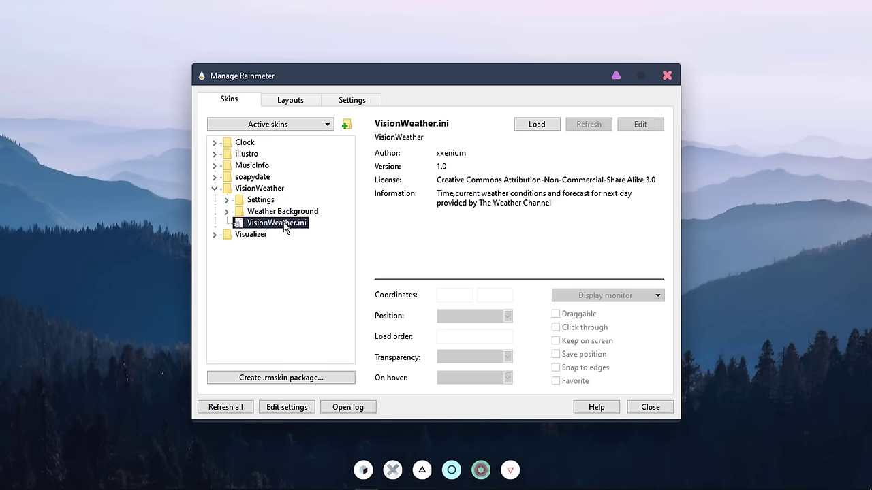
click(543, 129)
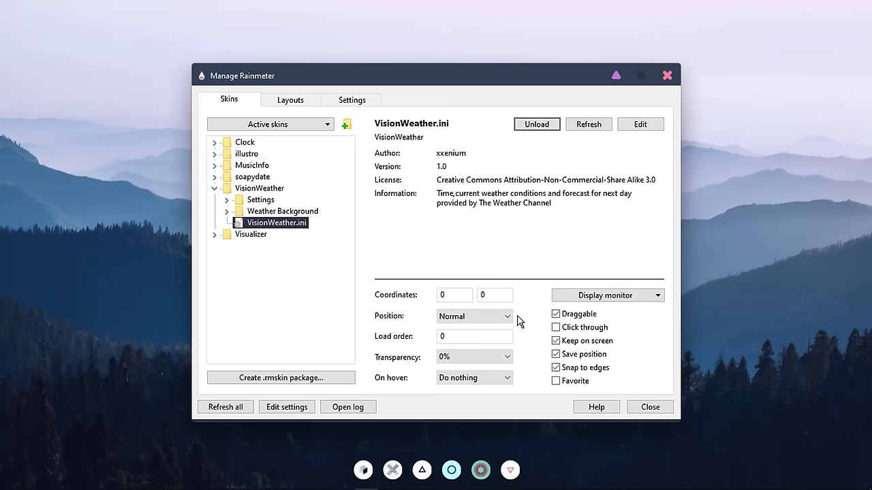
click(508, 316)
click(489, 330)
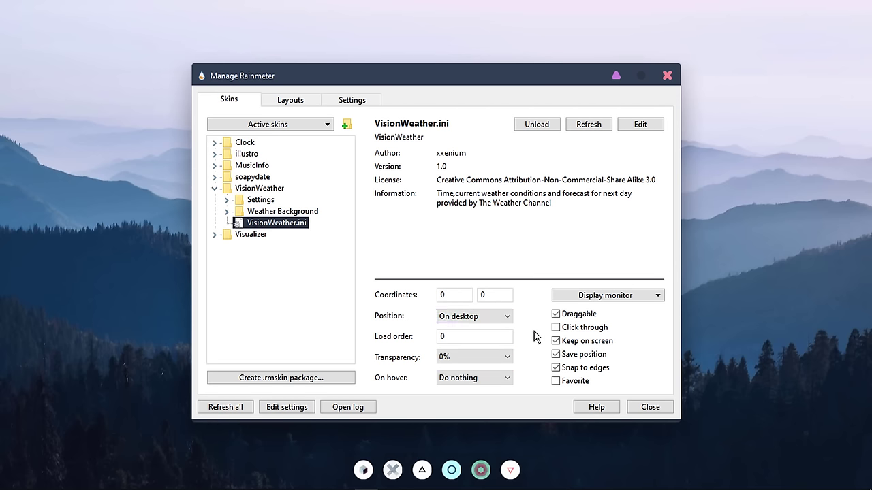
click(448, 337)
double_click(442, 339)
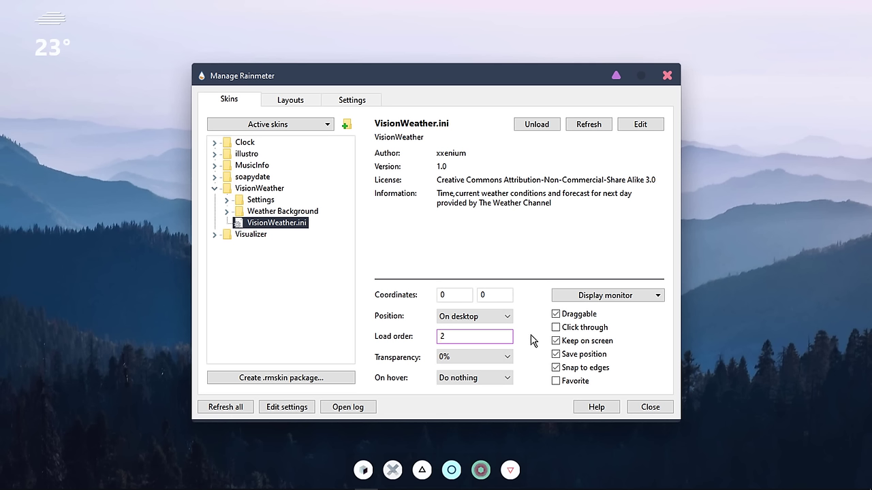
Load Background.ini from VisionWeather's Weather Background folder and set its position to On desktop.
click(228, 212)
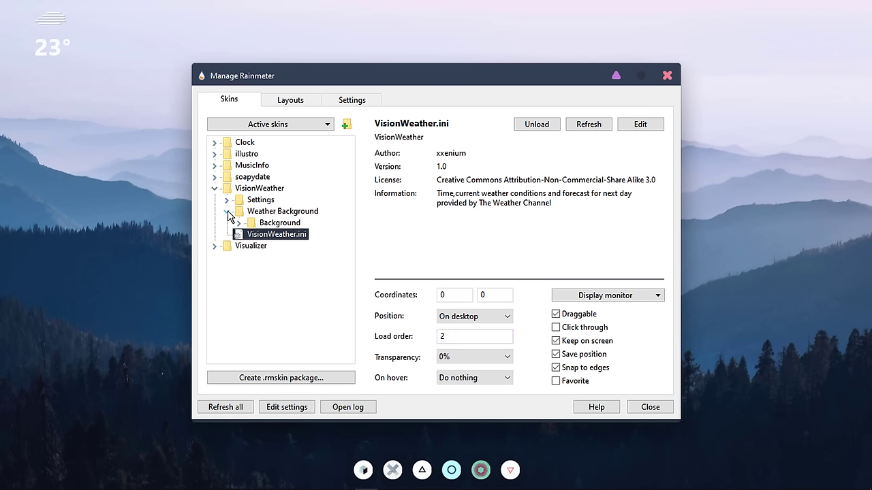
click(239, 222)
click(294, 235)
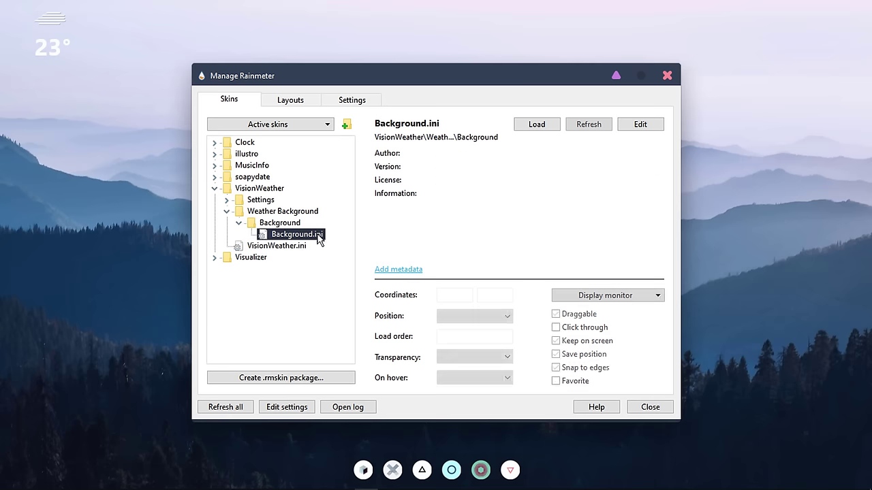
click(546, 126)
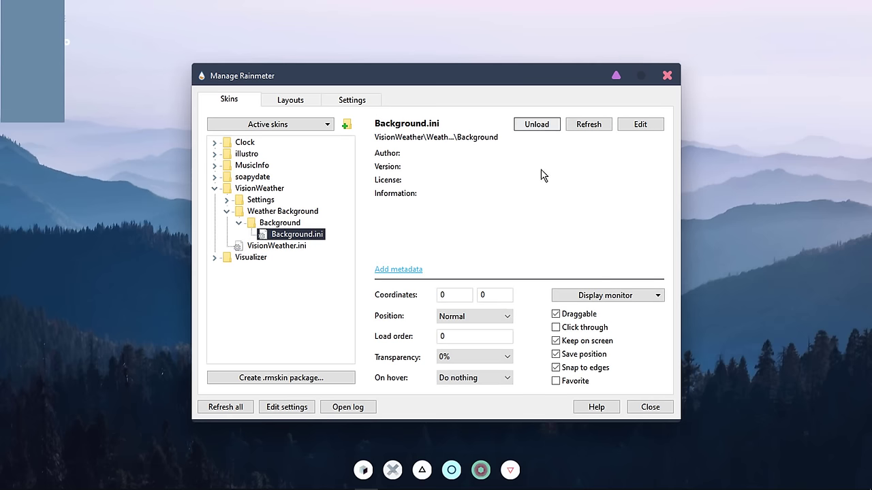
click(508, 316)
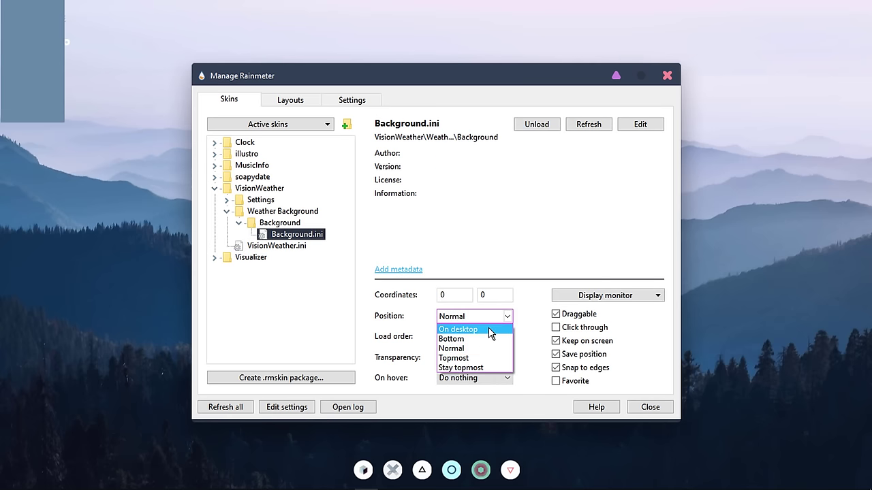
click(491, 333)
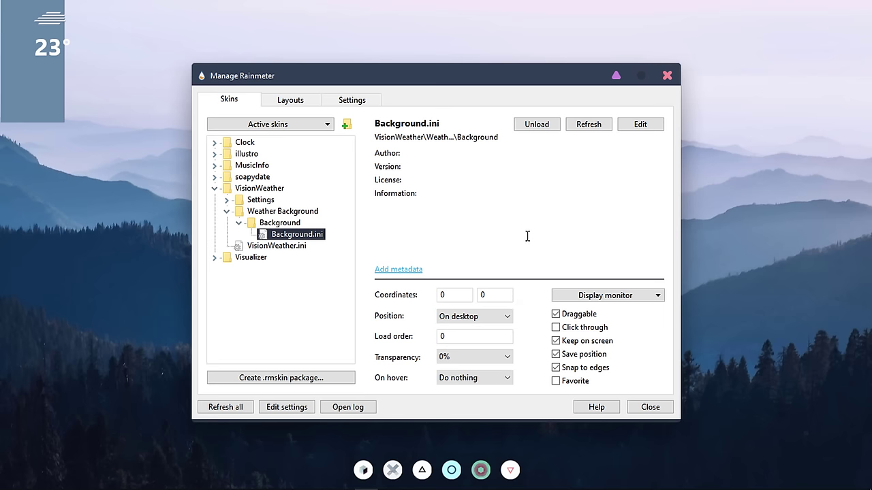
Load the soapydate skin NewSkin.ini and set its position to On desktop.
click(215, 177)
click(285, 189)
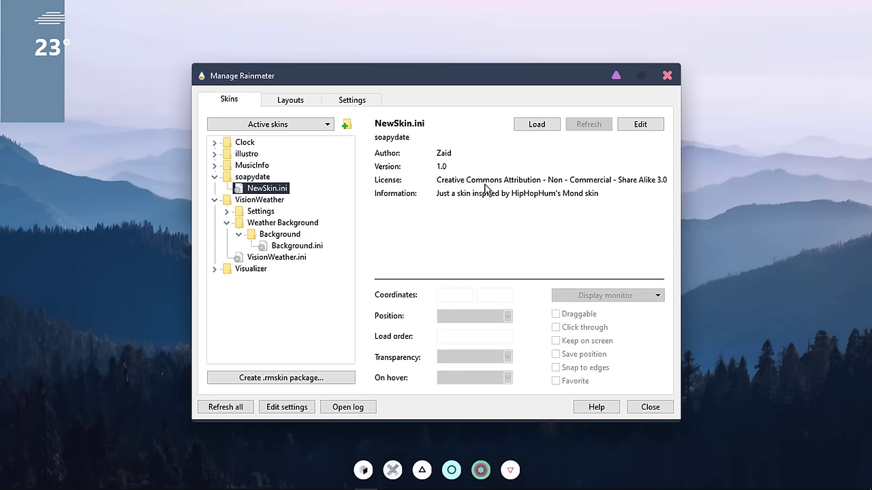
click(538, 124)
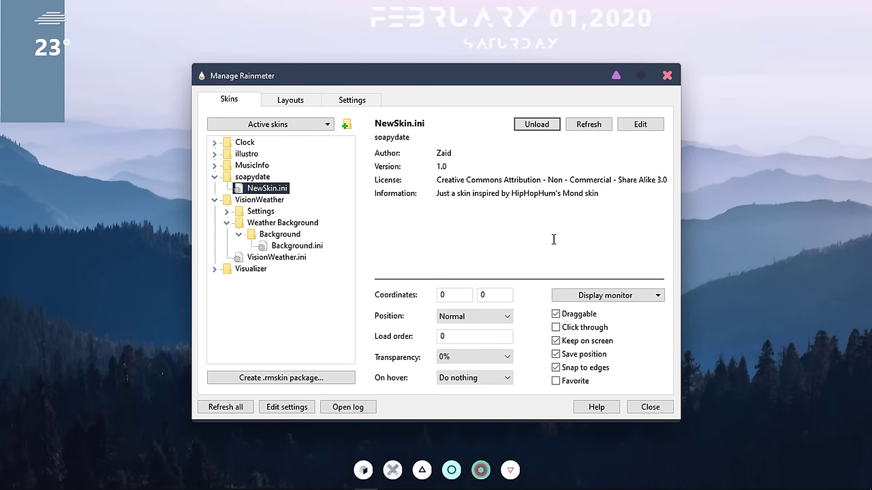
click(507, 317)
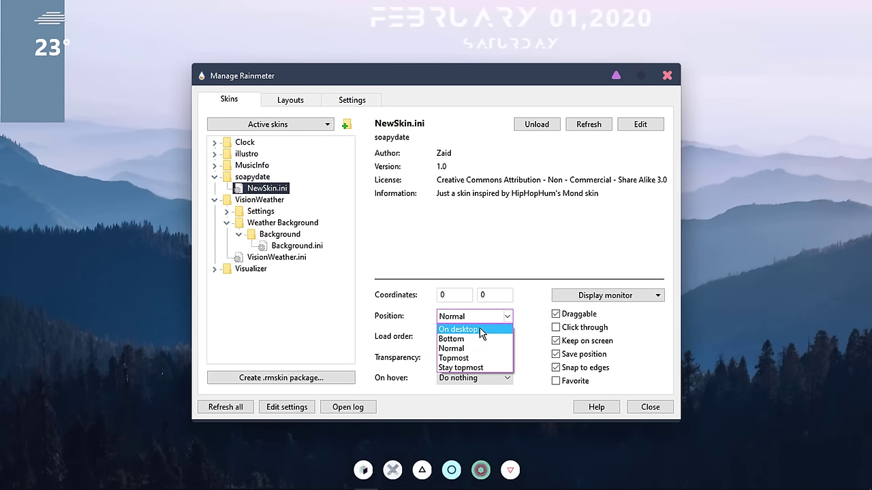
click(480, 331)
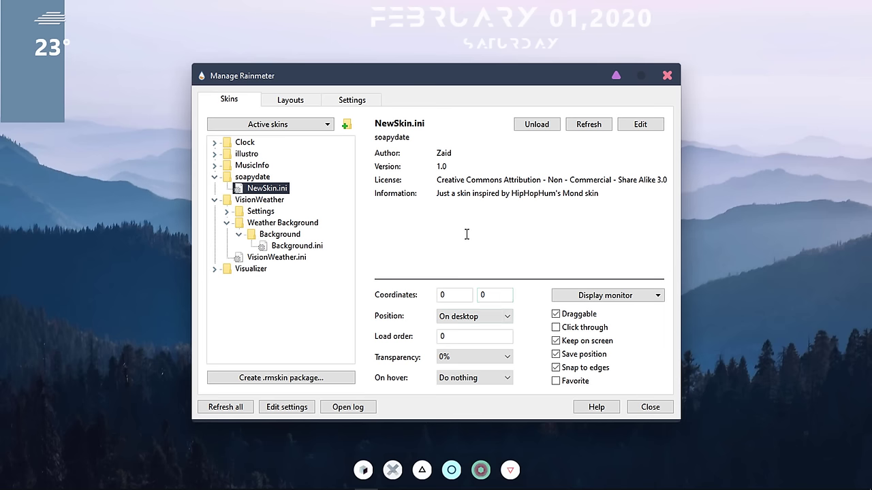
Load the MusicInfo skin Info.ini and set its position to On desktop.
click(215, 166)
click(259, 177)
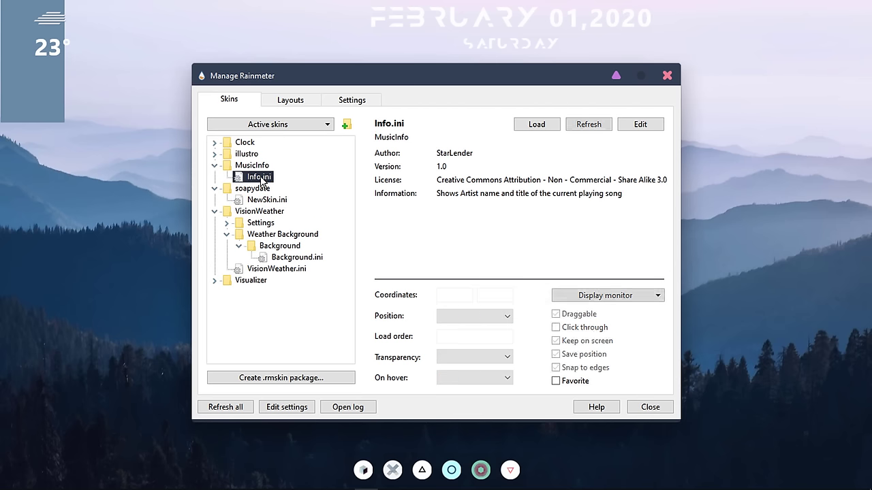
click(540, 129)
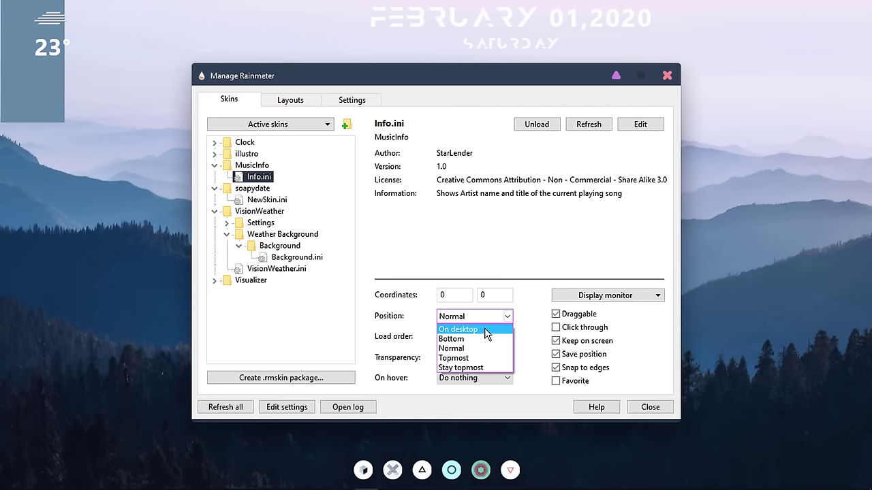
click(484, 329)
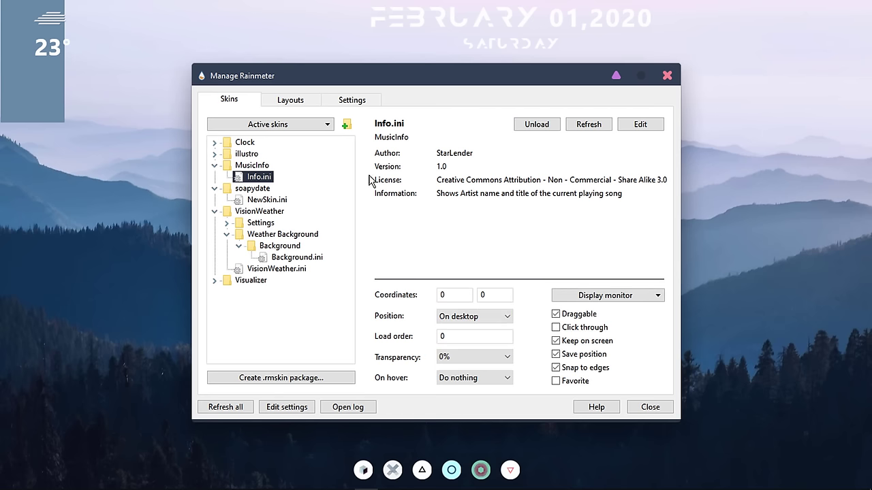
Load the Clock skin Time.ini and set its position to On desktop.
click(214, 143)
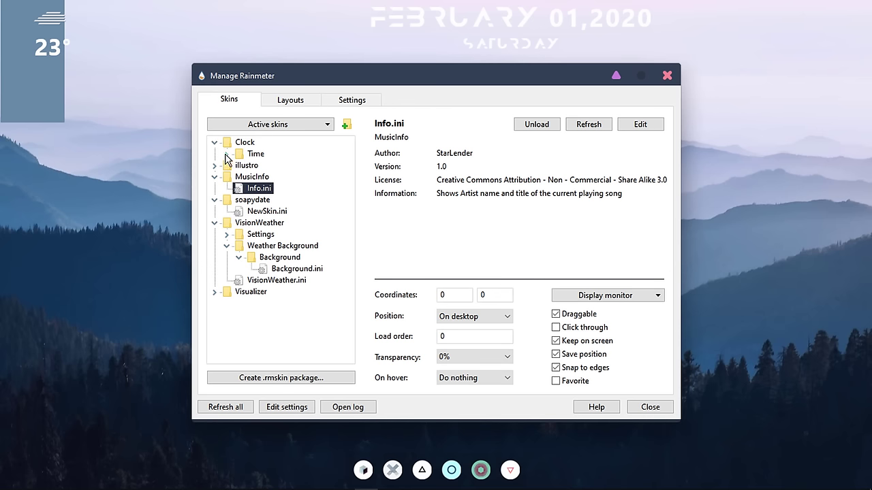
click(226, 154)
click(270, 165)
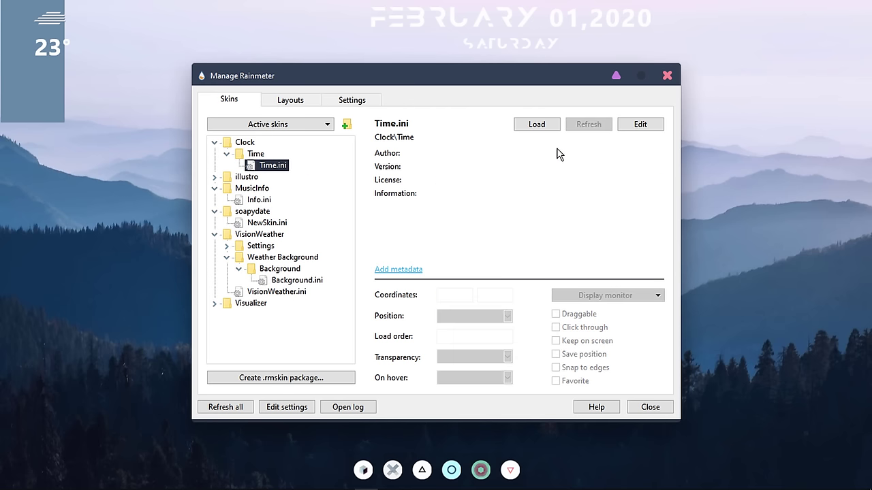
click(542, 128)
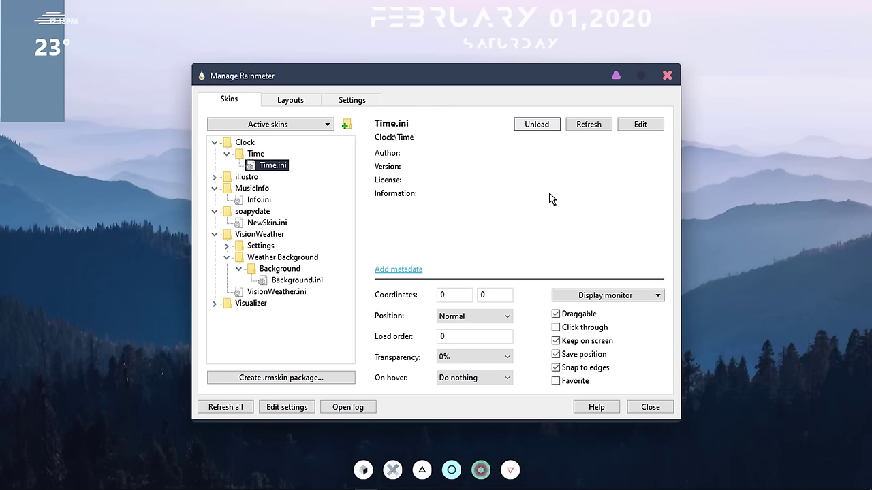
click(507, 317)
click(485, 329)
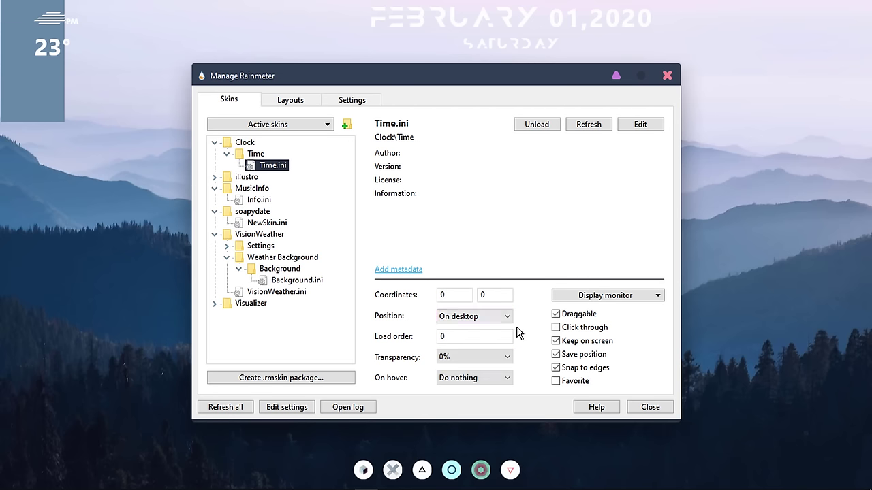
Set the Time.ini skin's load order to 2 and refresh all skins.
click(457, 335)
drag(434, 337, 516, 342)
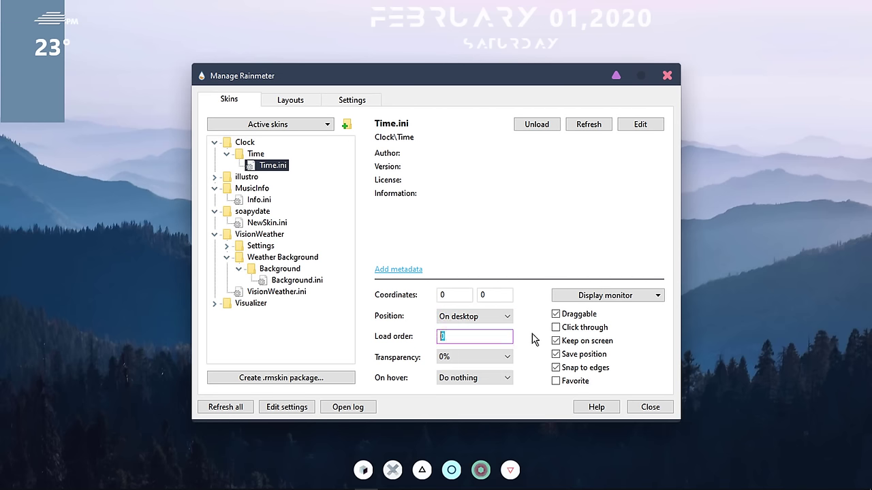
text(2)
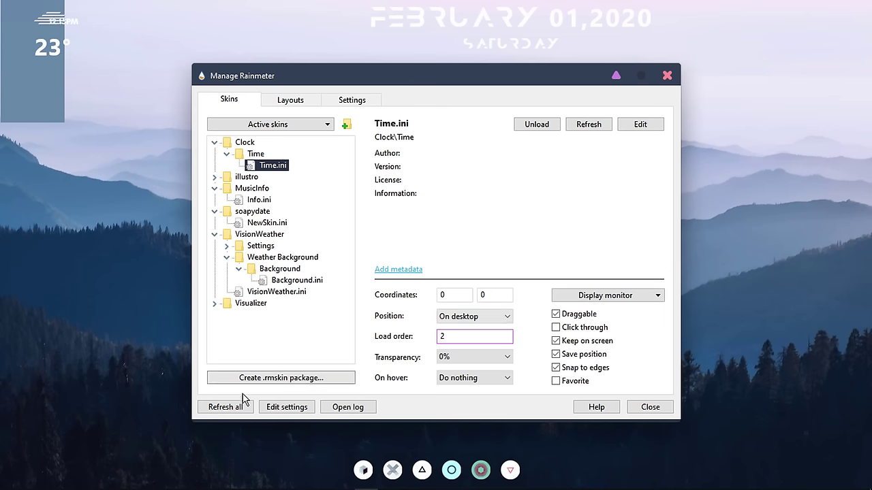
click(243, 407)
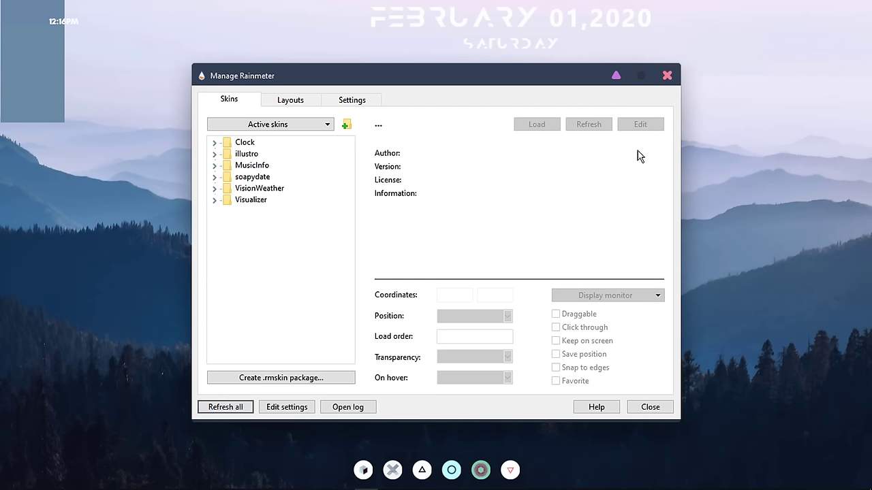
Bring the desktop into view, move the date skin down over the mountains and turn off its Keep on screen option.
click(615, 75)
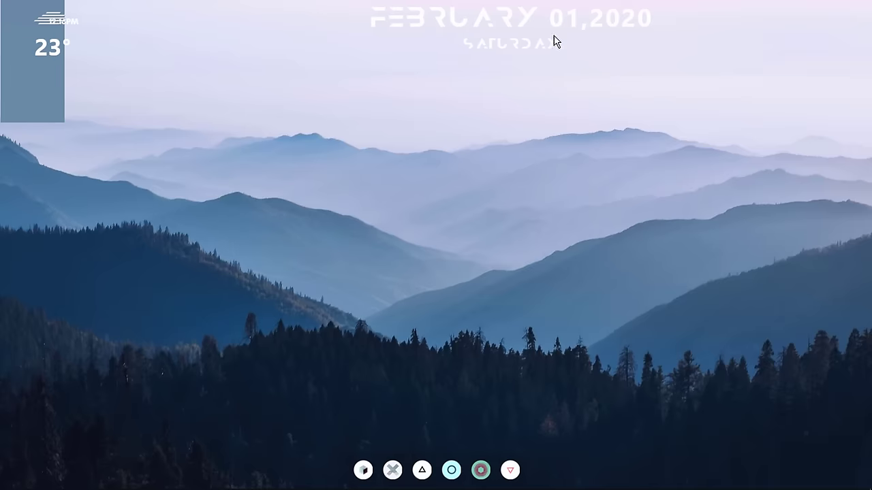
drag(526, 23, 522, 181)
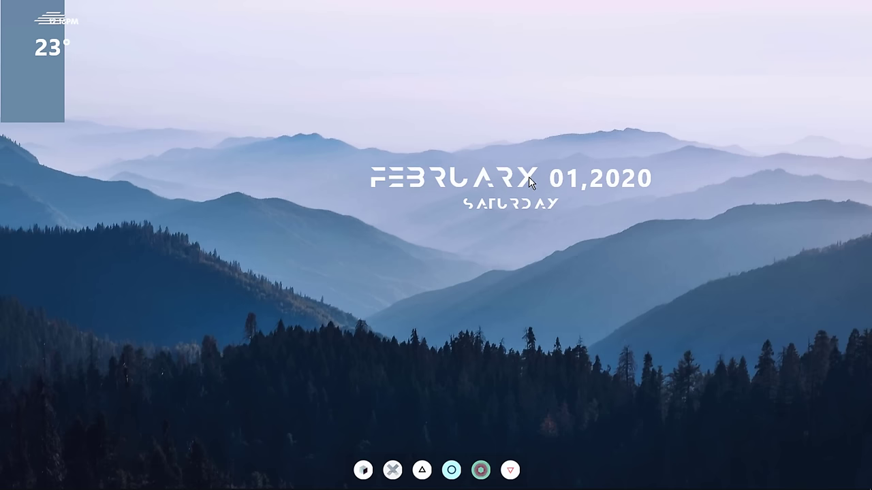
right_click(528, 176)
mouse_move(575, 236)
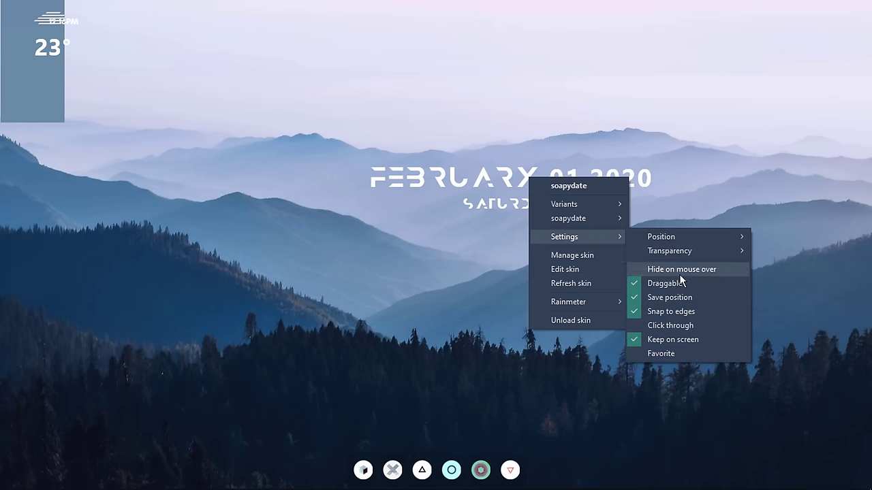
click(680, 339)
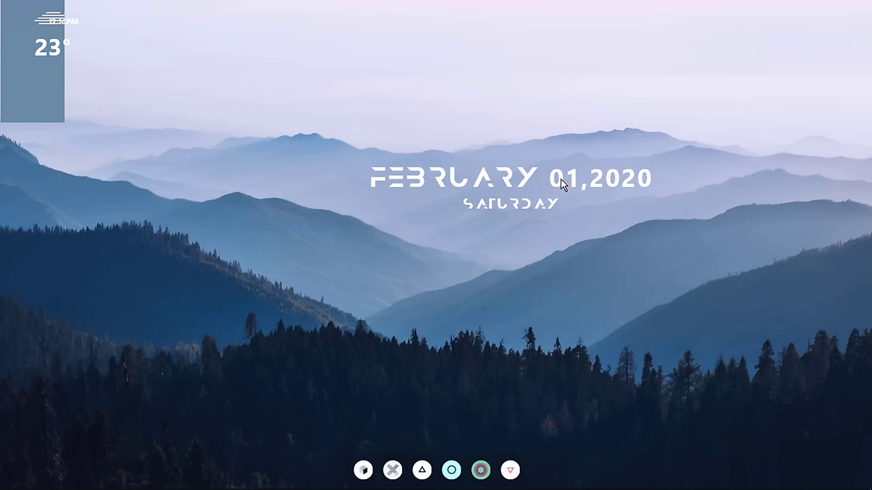
Turn off Snap to edges for the date skin and move it to the centre of the desktop.
right_click(560, 178)
mouse_move(604, 237)
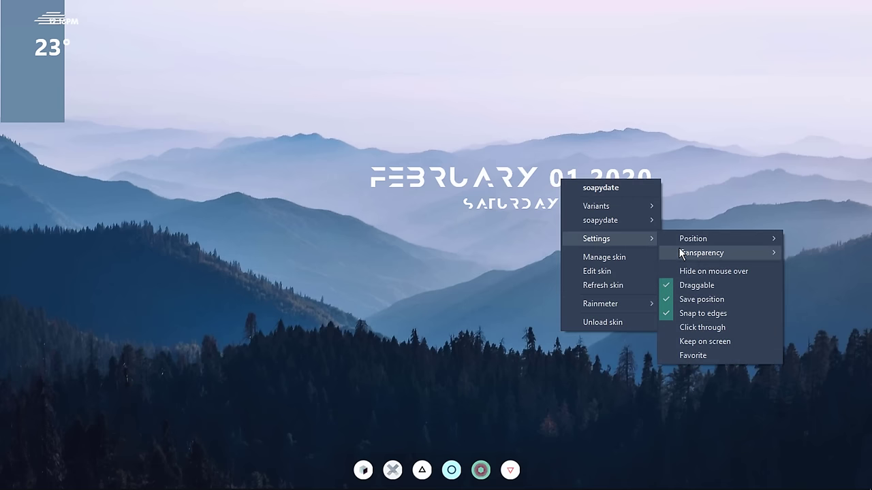
click(700, 314)
drag(576, 182, 503, 234)
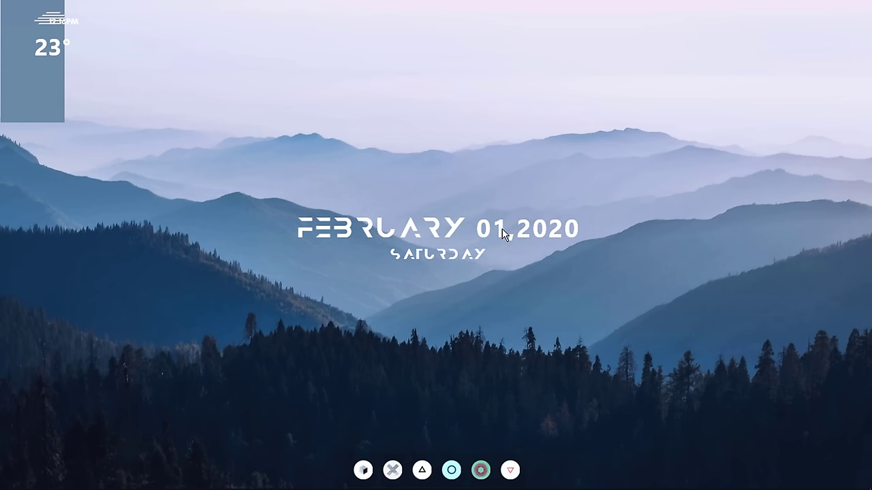
Set the date skin's transparency to 10%.
right_click(498, 227)
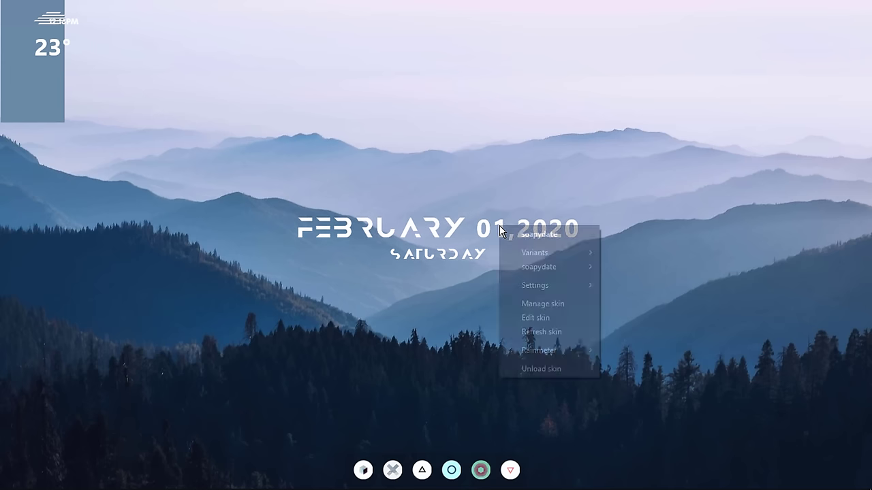
mouse_move(548, 283)
mouse_move(635, 299)
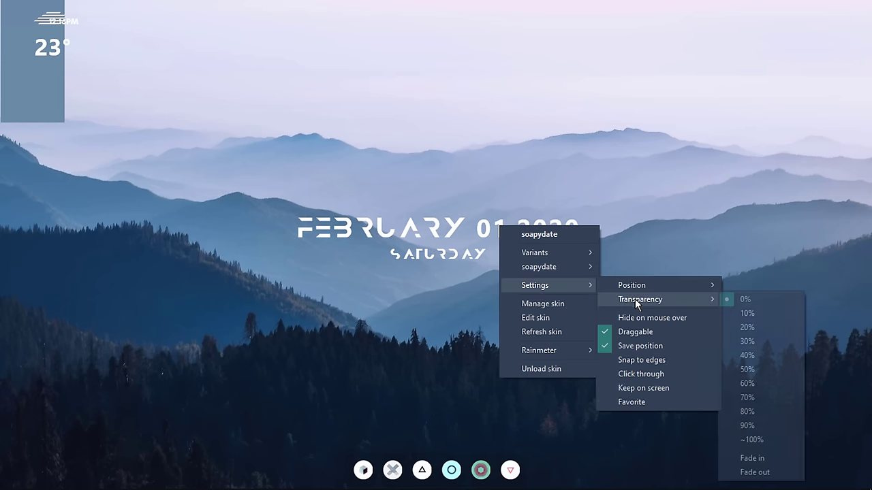
click(757, 312)
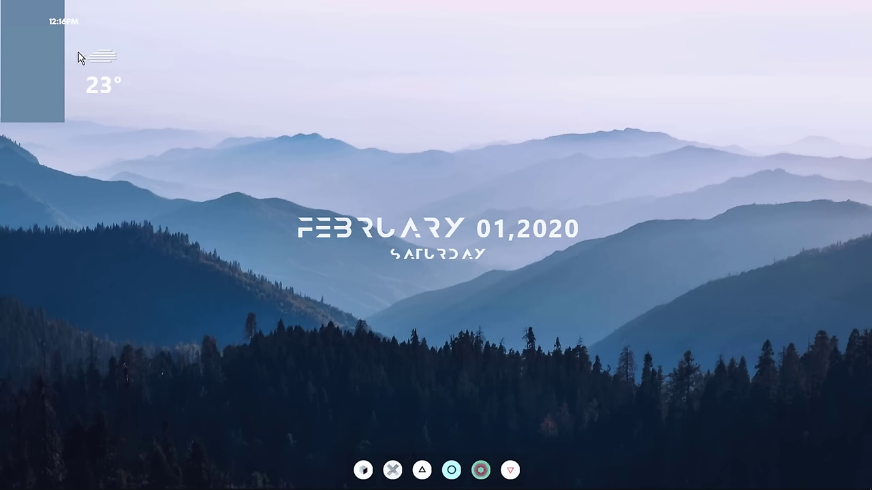
Turn off Keep on screen and Snap to edges for the VisionWeather temperature skin.
right_click(109, 86)
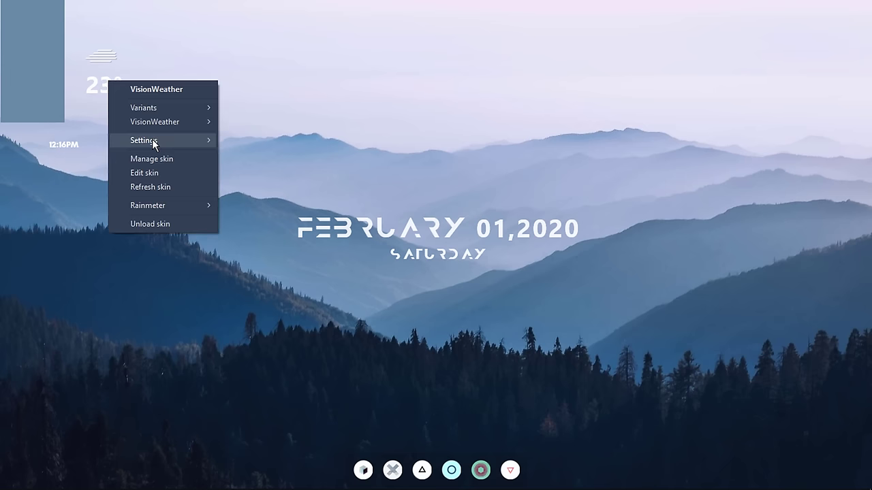
mouse_move(175, 138)
click(274, 243)
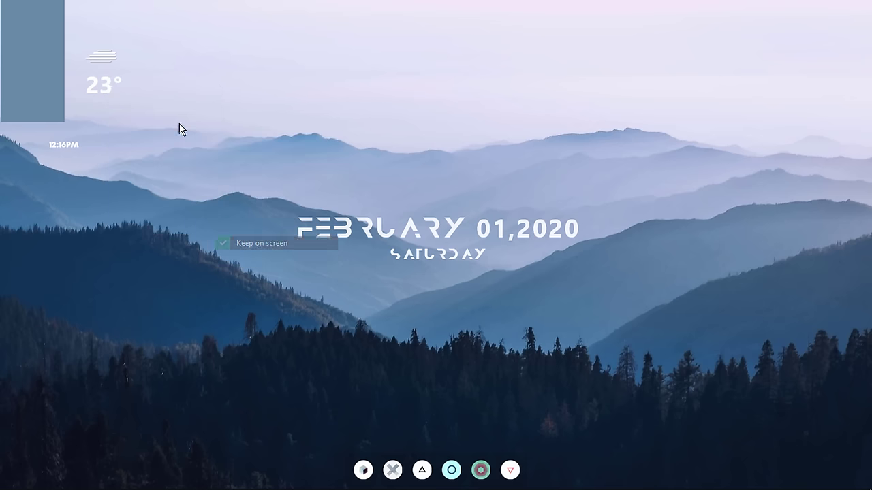
right_click(107, 89)
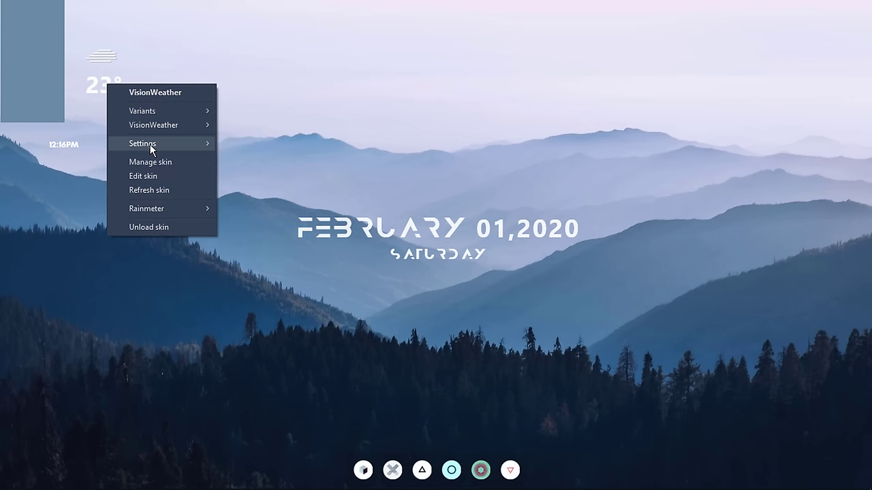
mouse_move(148, 143)
click(271, 216)
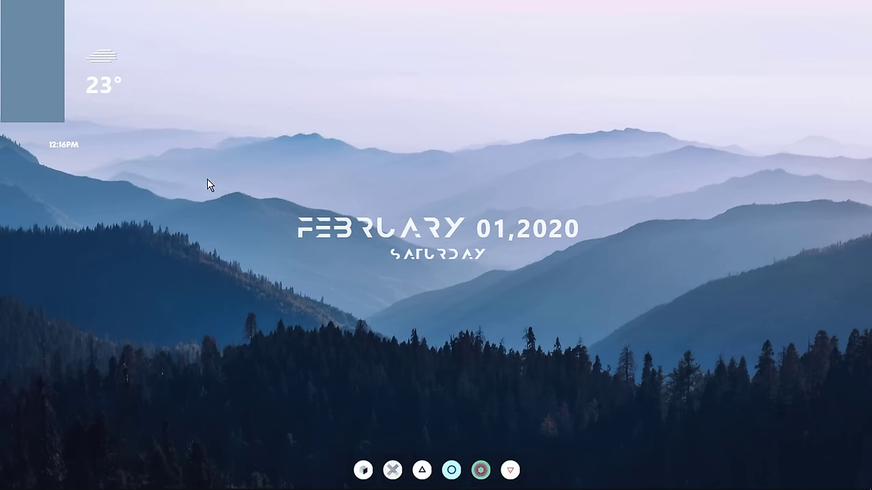
Open the skin options of the VisionWeather weather background.
right_click(51, 94)
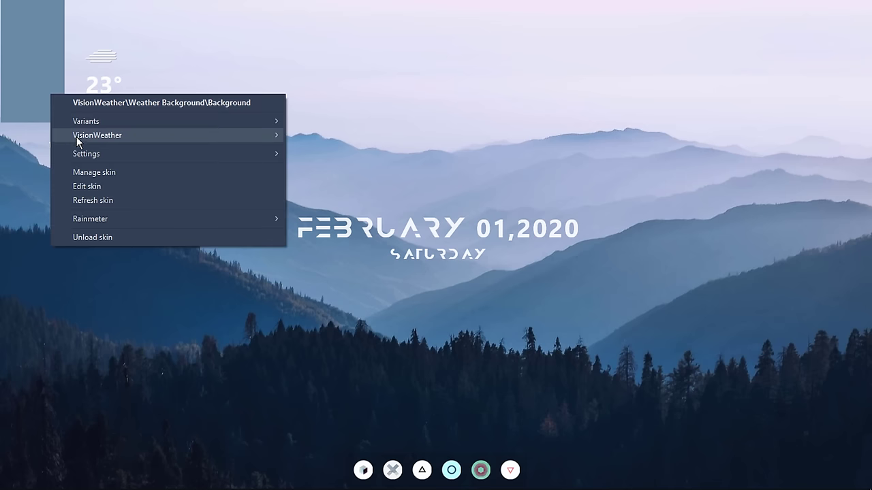